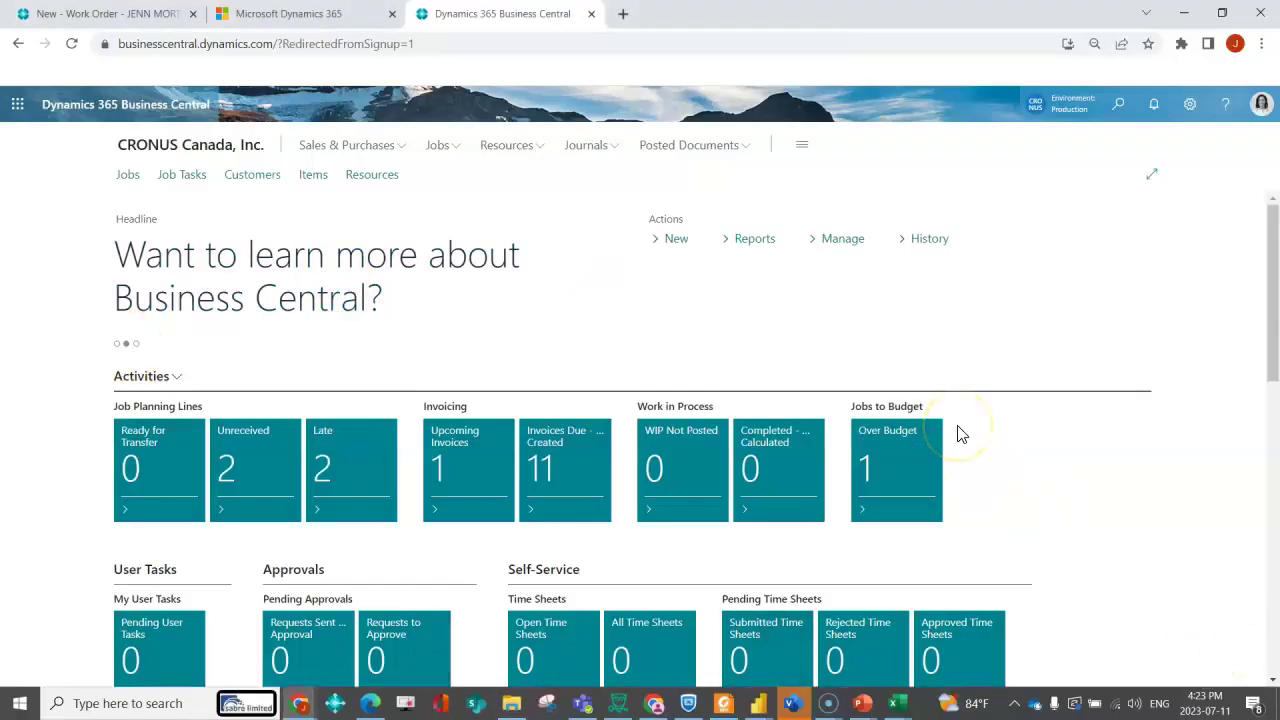
- Search 'setup email', start the Set Up Email wizard and move past its welcome page
{"action": "left_click", "coordinate": [1120, 112]}
{"action": "type", "text": "setup email"}
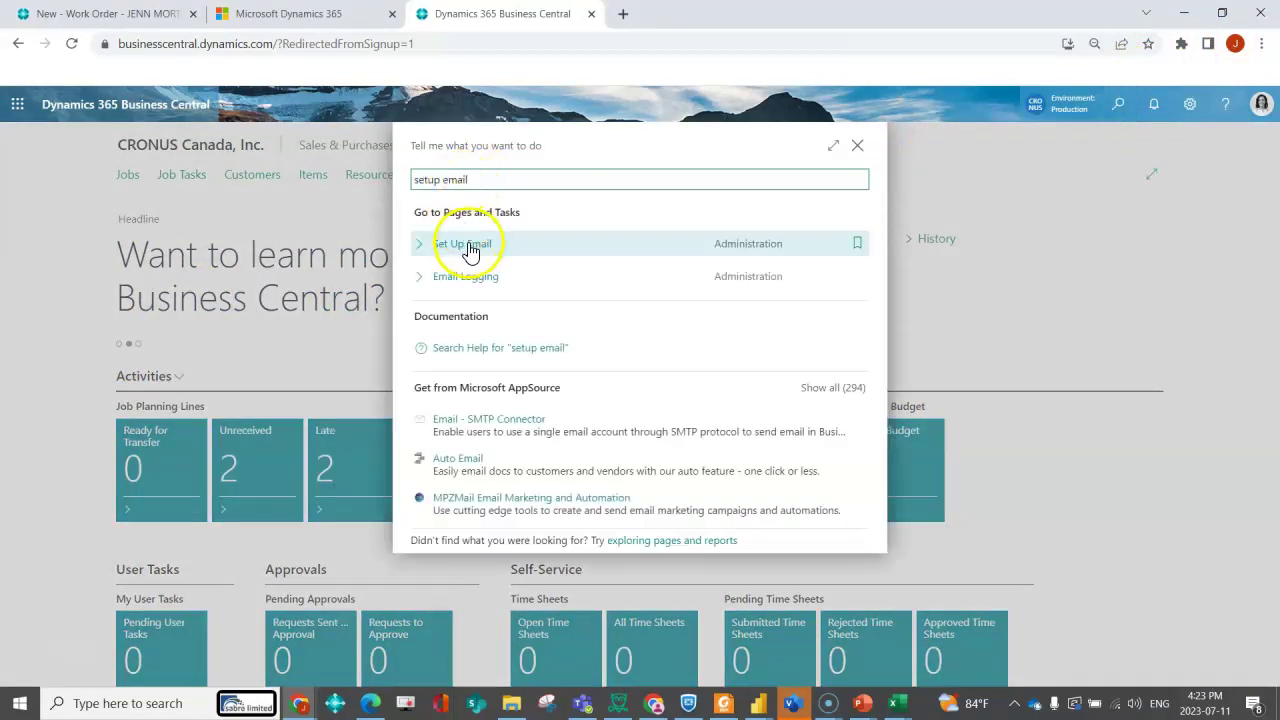
{"action": "left_click", "coordinate": [470, 250]}
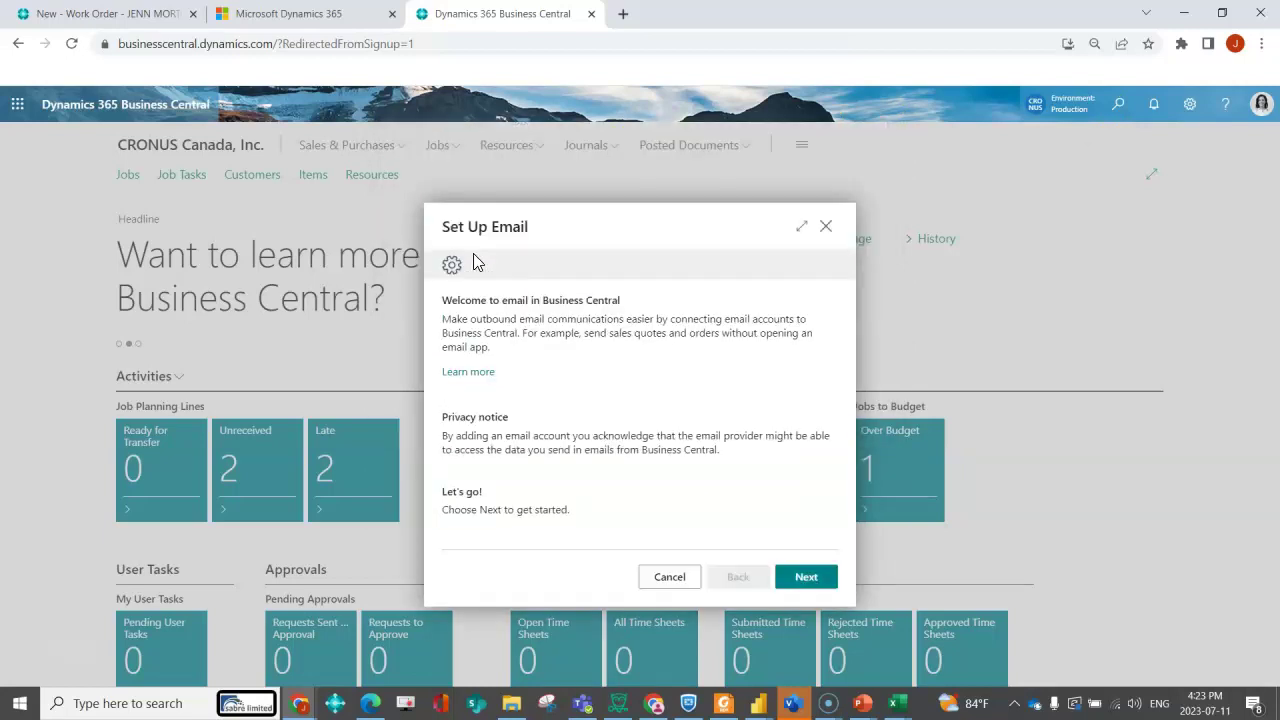
{"action": "left_click", "coordinate": [800, 578]}
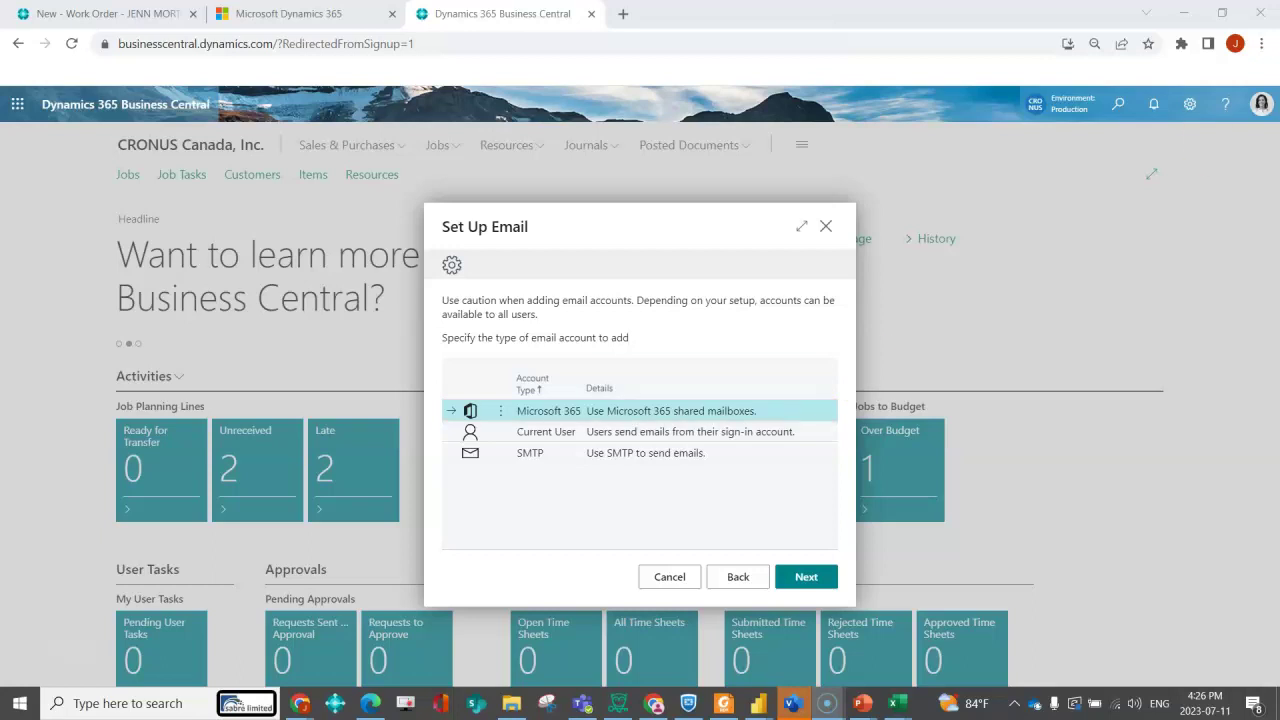
- Try the Current User and SMTP account types, then settle on Microsoft 365
{"action": "left_click", "coordinate": [789, 440]}
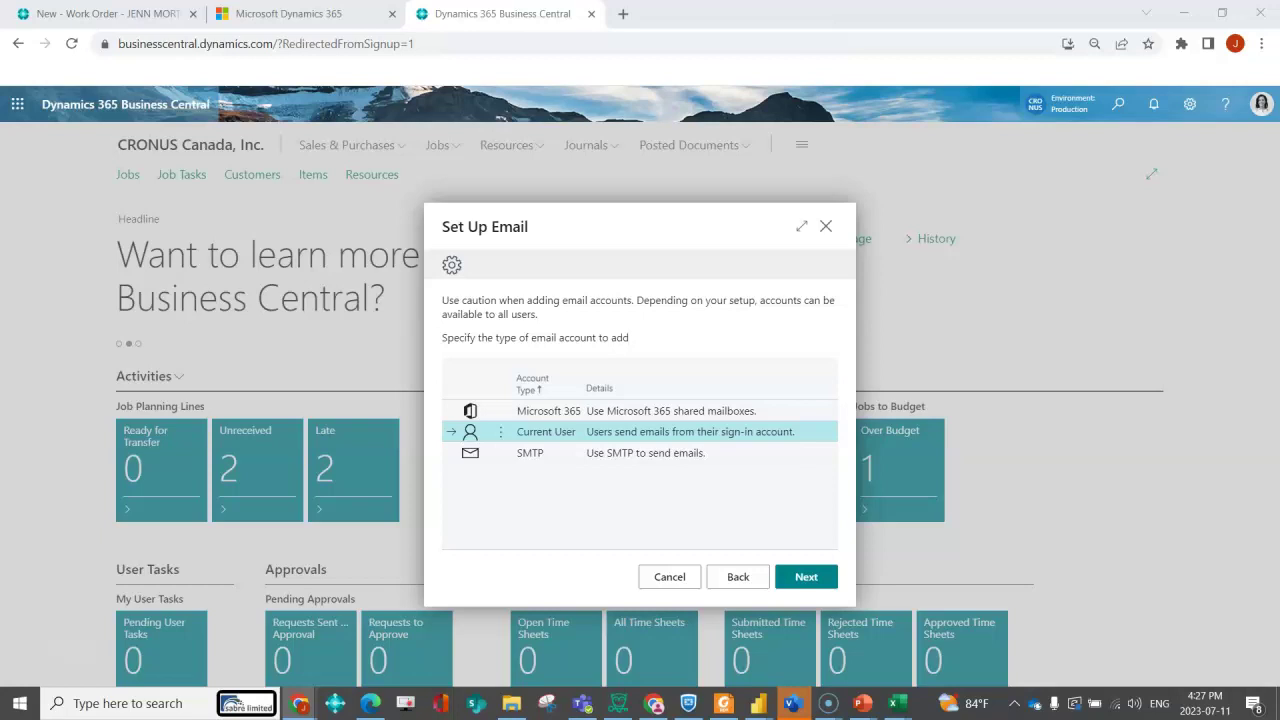
{"action": "left_click", "coordinate": [729, 463]}
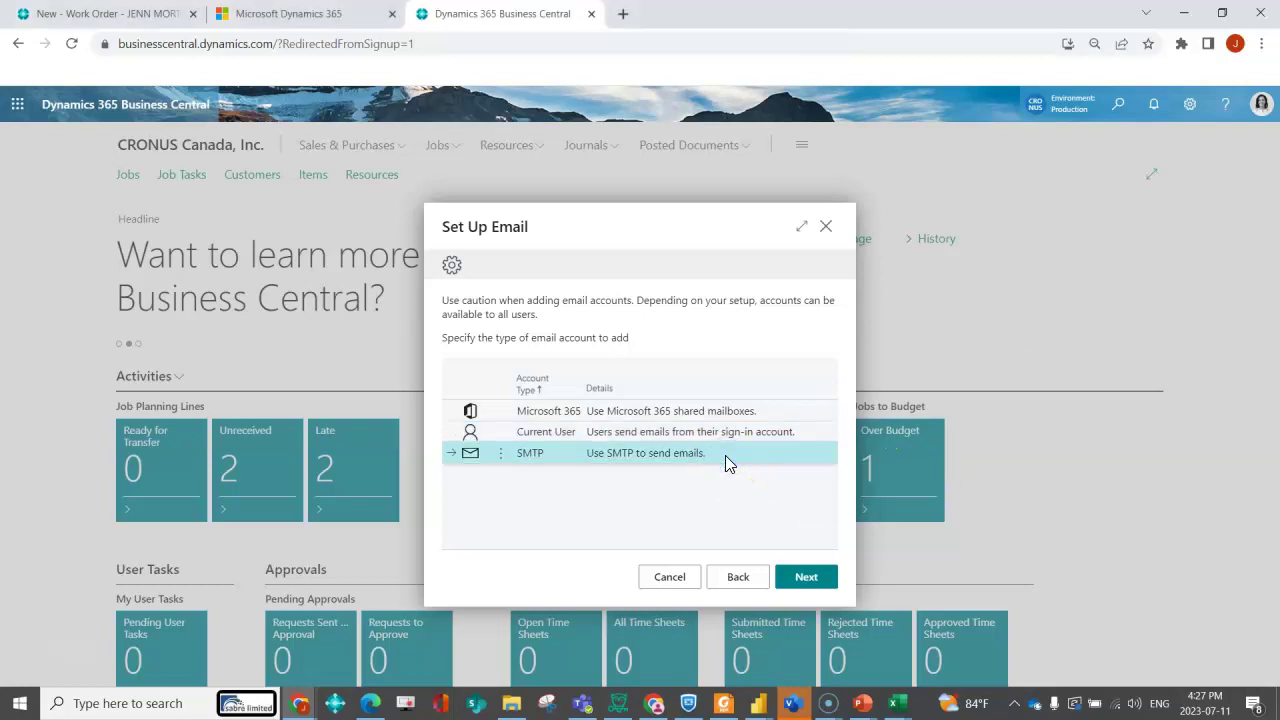
{"action": "left_click", "coordinate": [746, 414]}
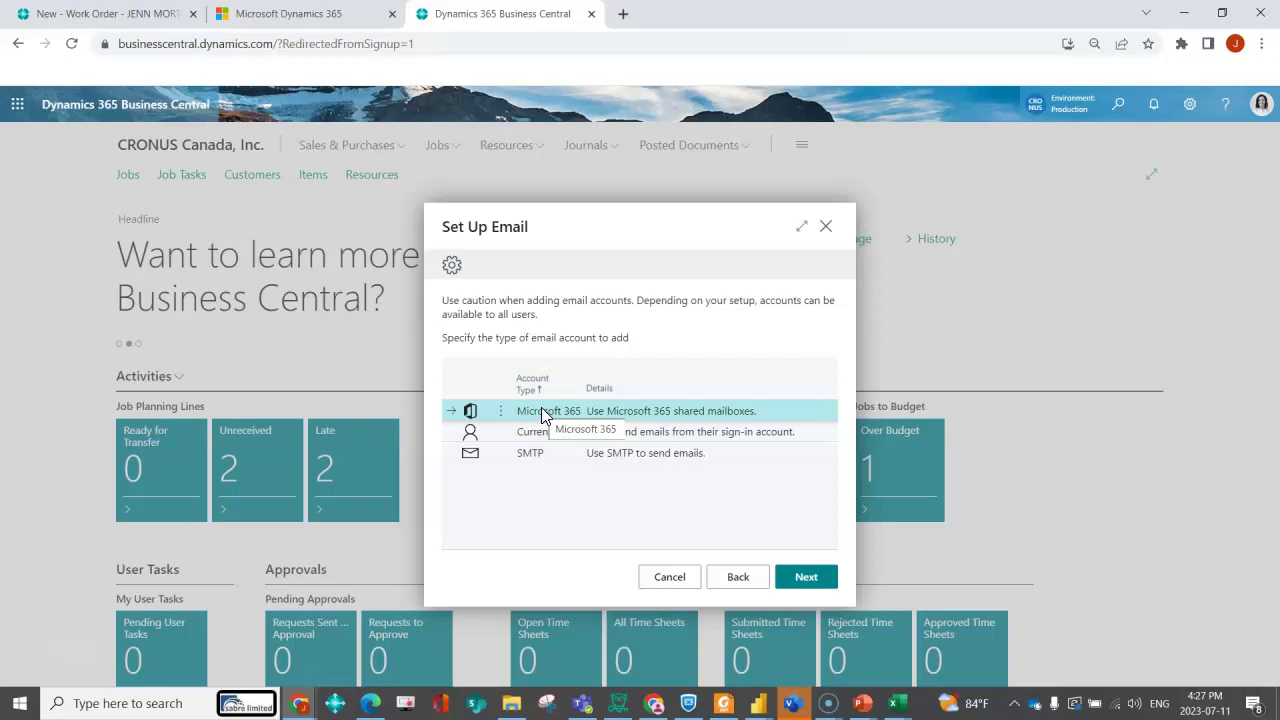
- Add a Microsoft 365 account named 'Sales' with the sales shared mailbox address and finish the wizard
{"action": "left_click", "coordinate": [808, 577]}
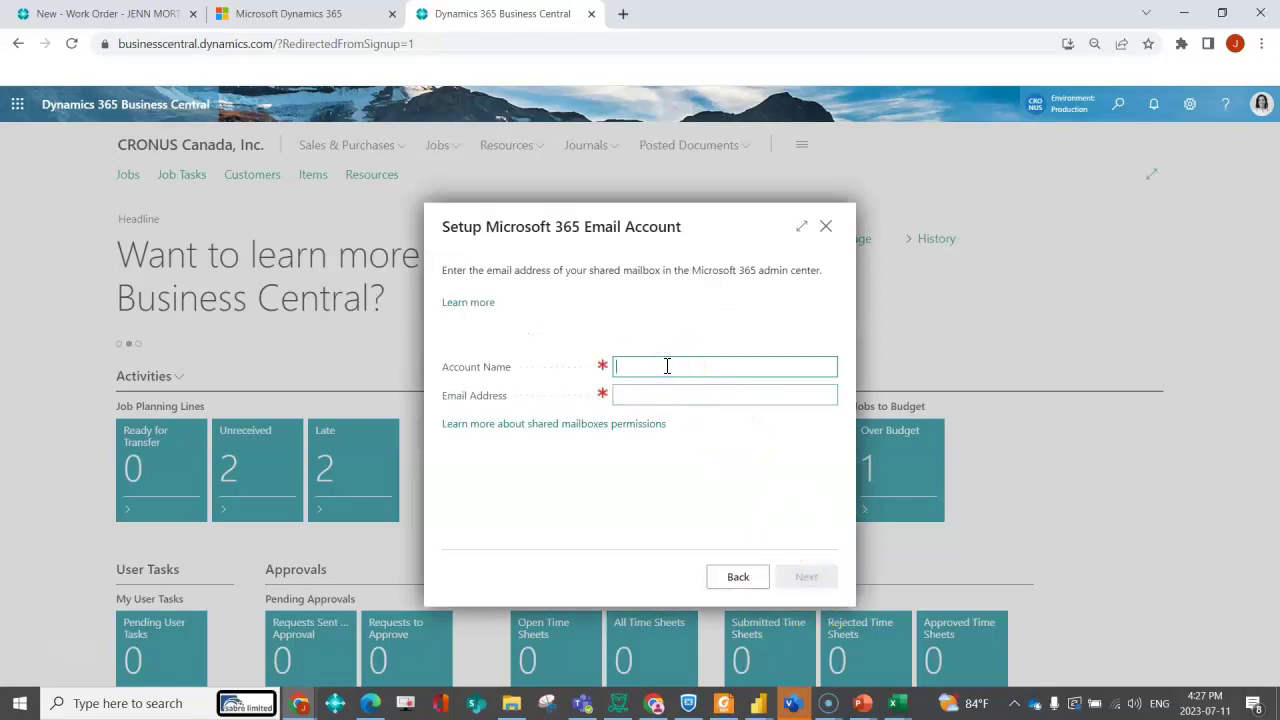
{"action": "type", "text": "Sales"}
{"action": "key", "text": "Tab"}
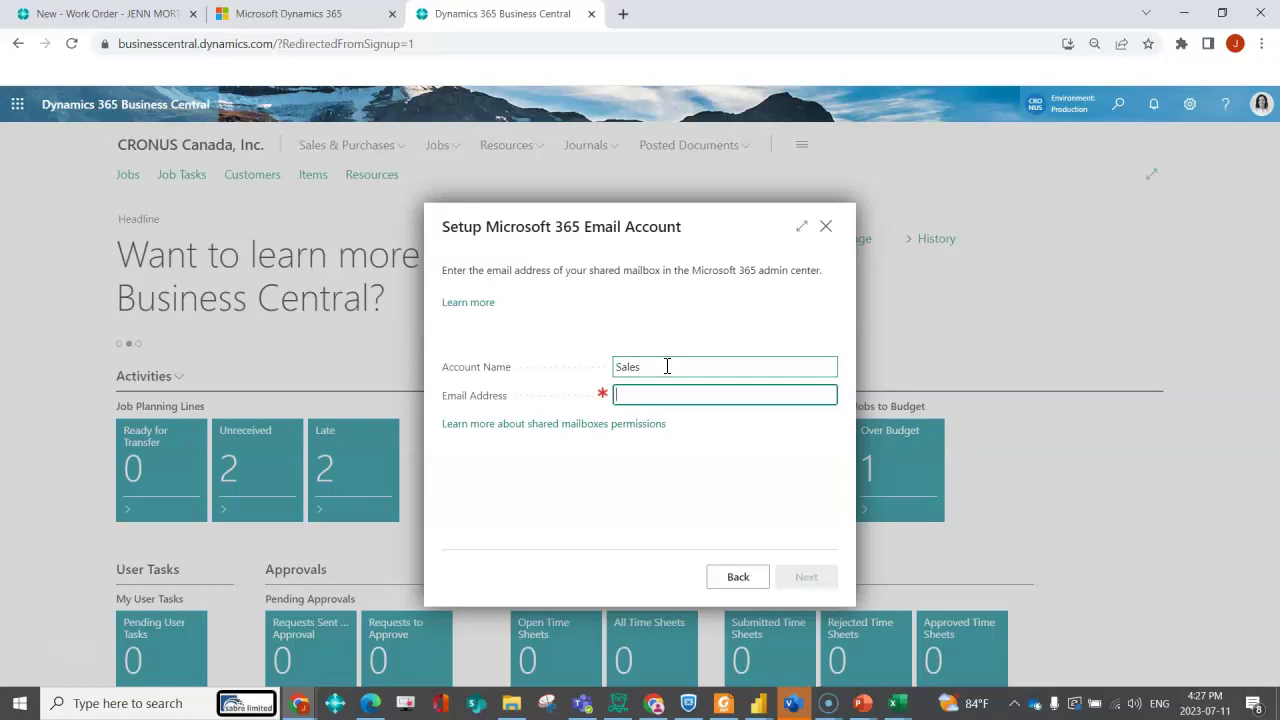
{"action": "key", "text": "Tab"}
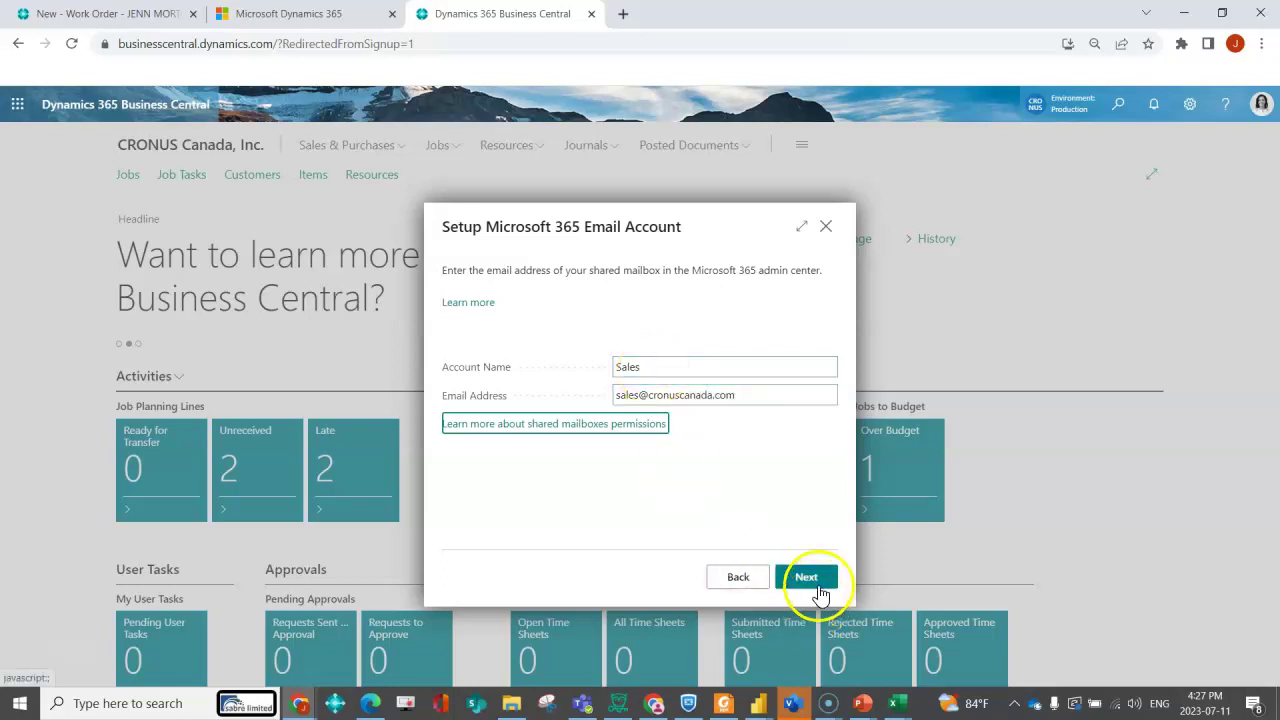
{"action": "left_click", "coordinate": [816, 578]}
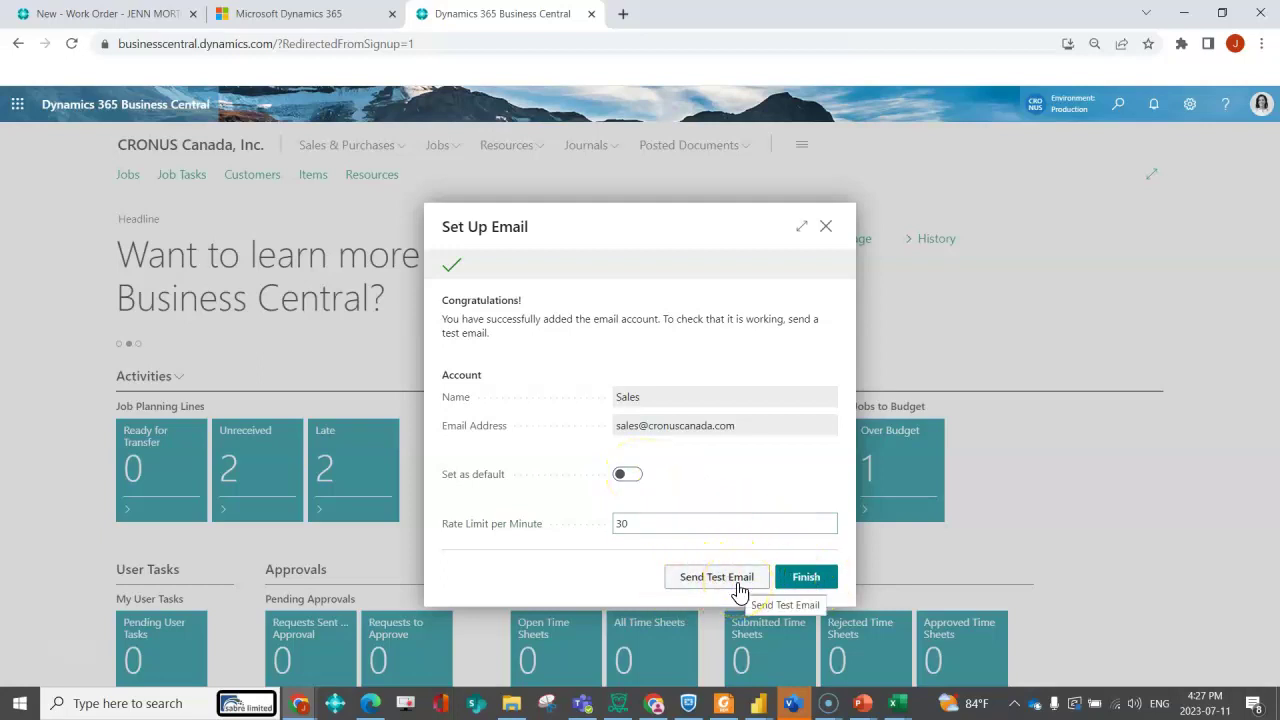
{"action": "left_click", "coordinate": [804, 579]}
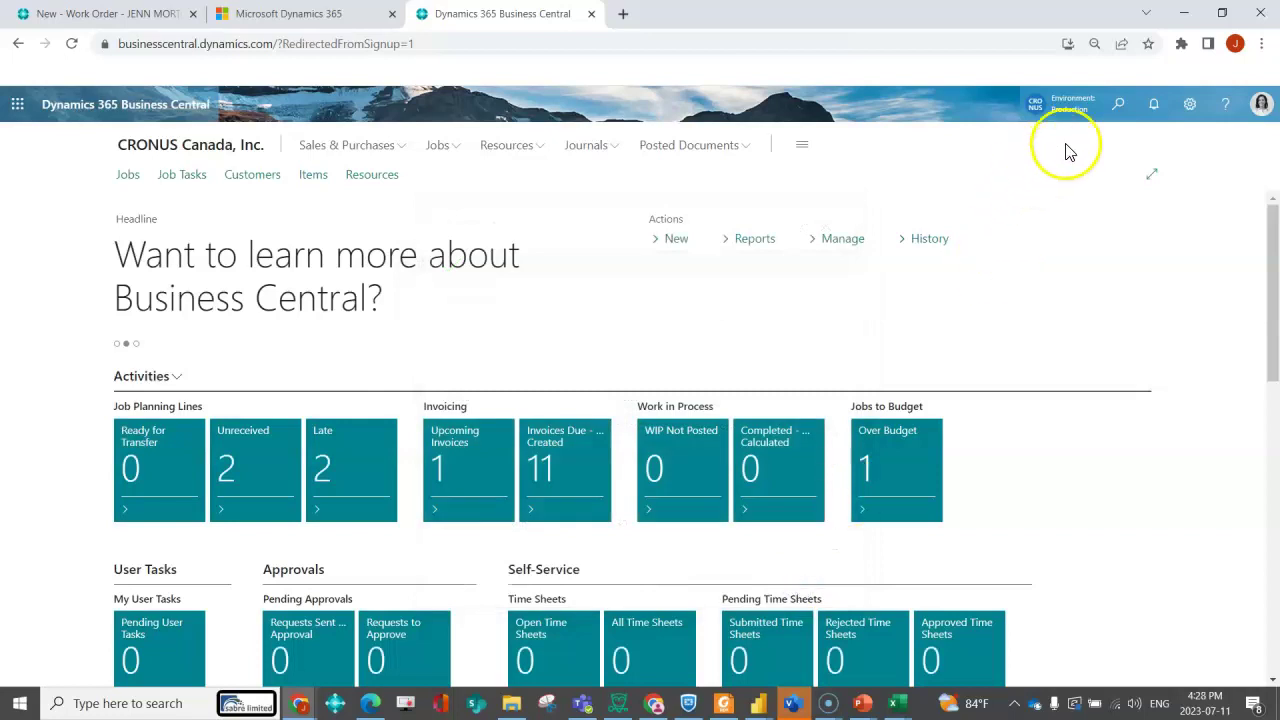
- Reopen Set Up Email, confirm a Current User account exists, and return to the account-type list
{"action": "left_click", "coordinate": [1115, 105]}
{"action": "type", "text": "setup email"}
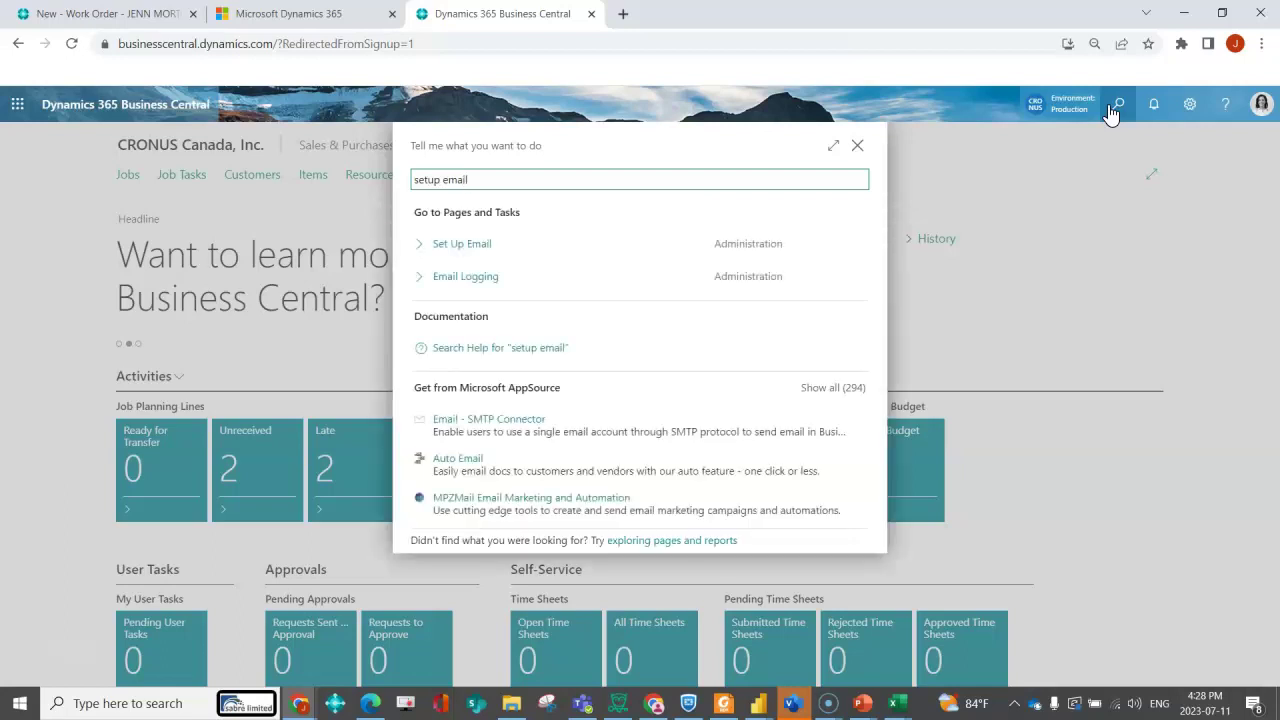
{"action": "left_click", "coordinate": [480, 246]}
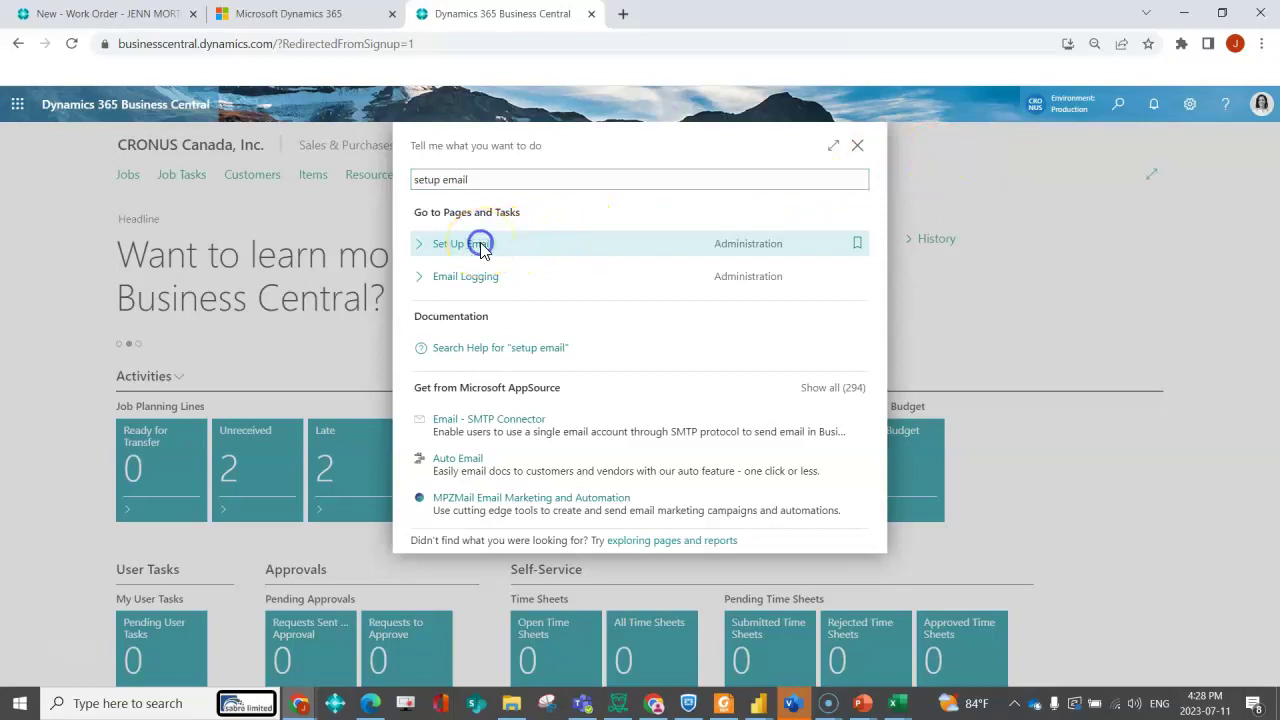
{"action": "left_click", "coordinate": [803, 580]}
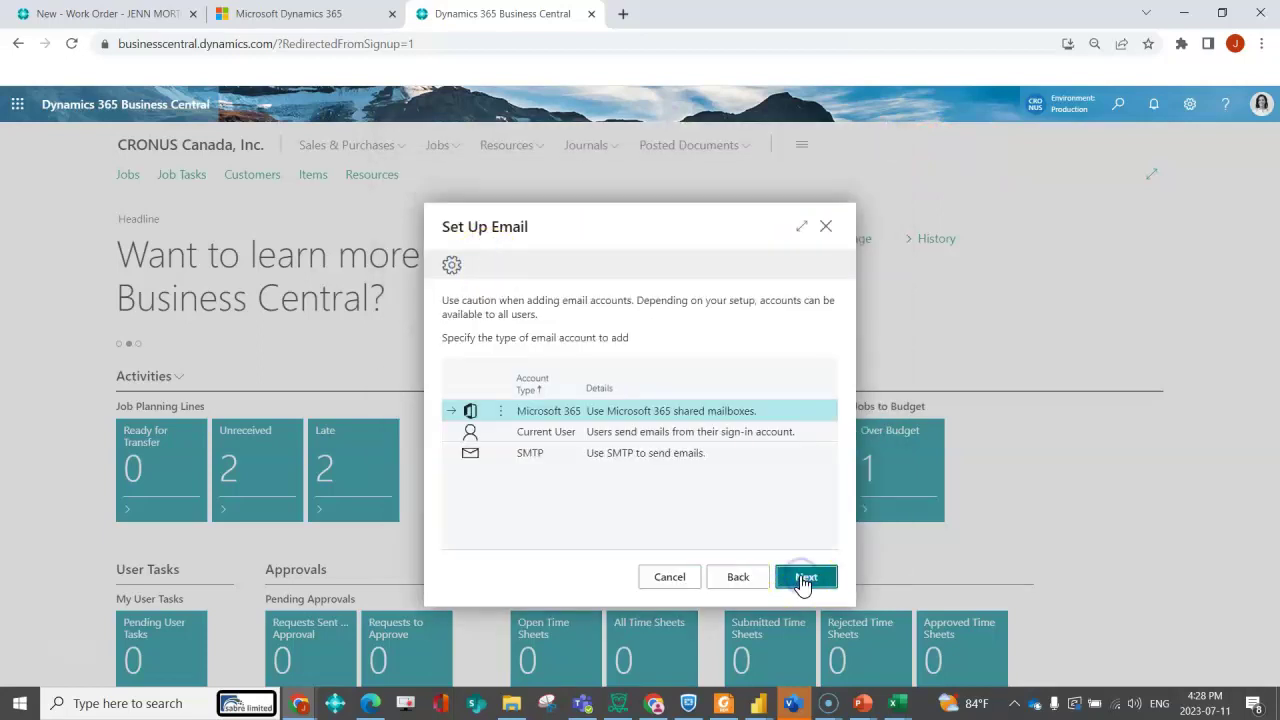
{"action": "left_click", "coordinate": [758, 437]}
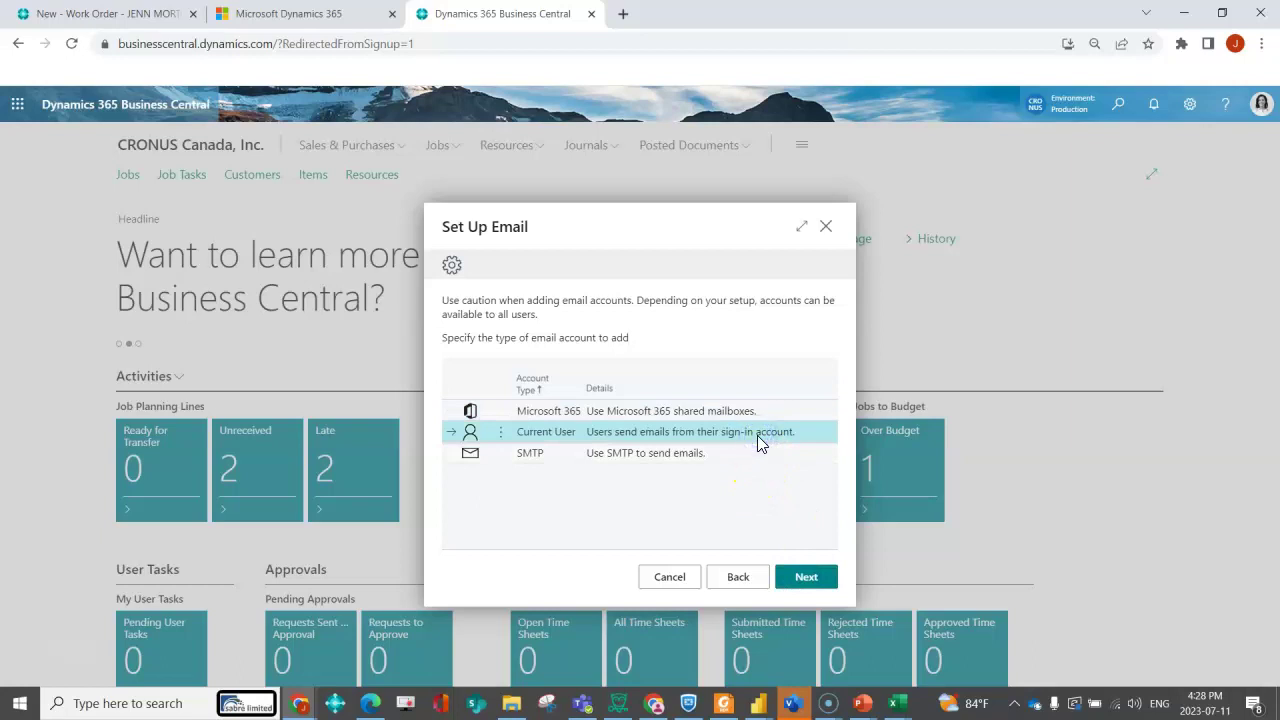
{"action": "left_click", "coordinate": [806, 577]}
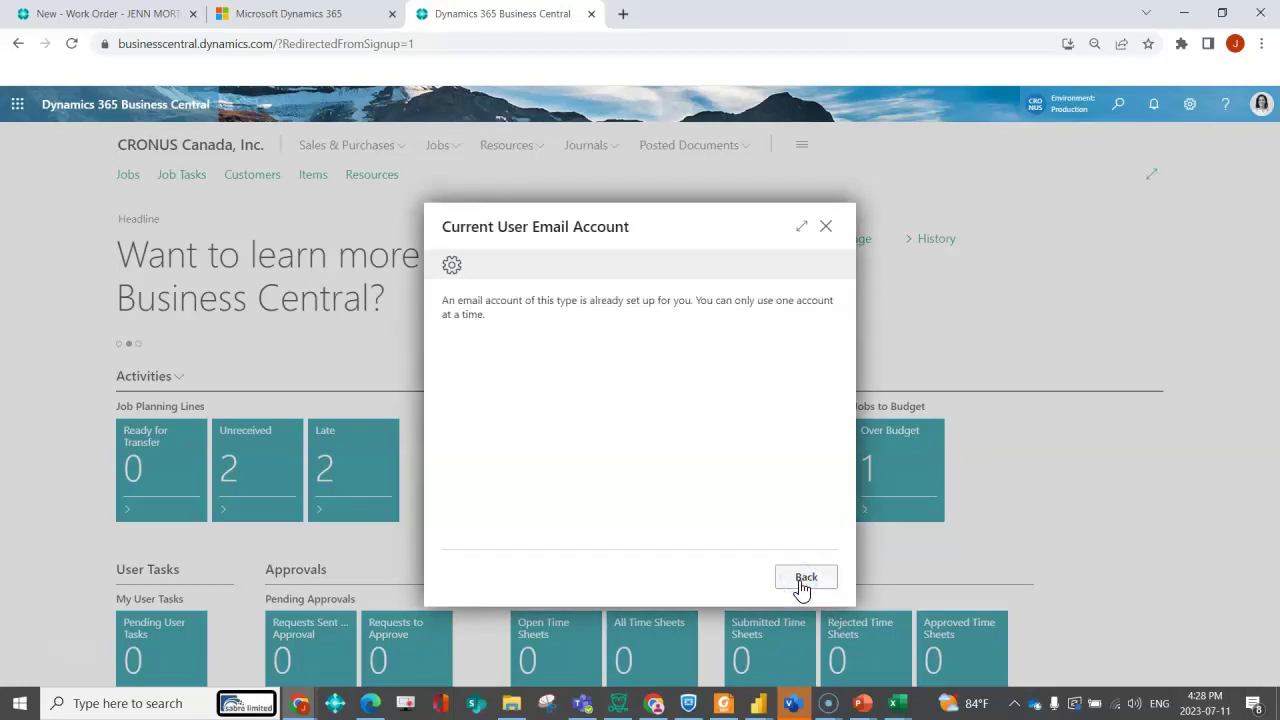
{"action": "left_click", "coordinate": [801, 587]}
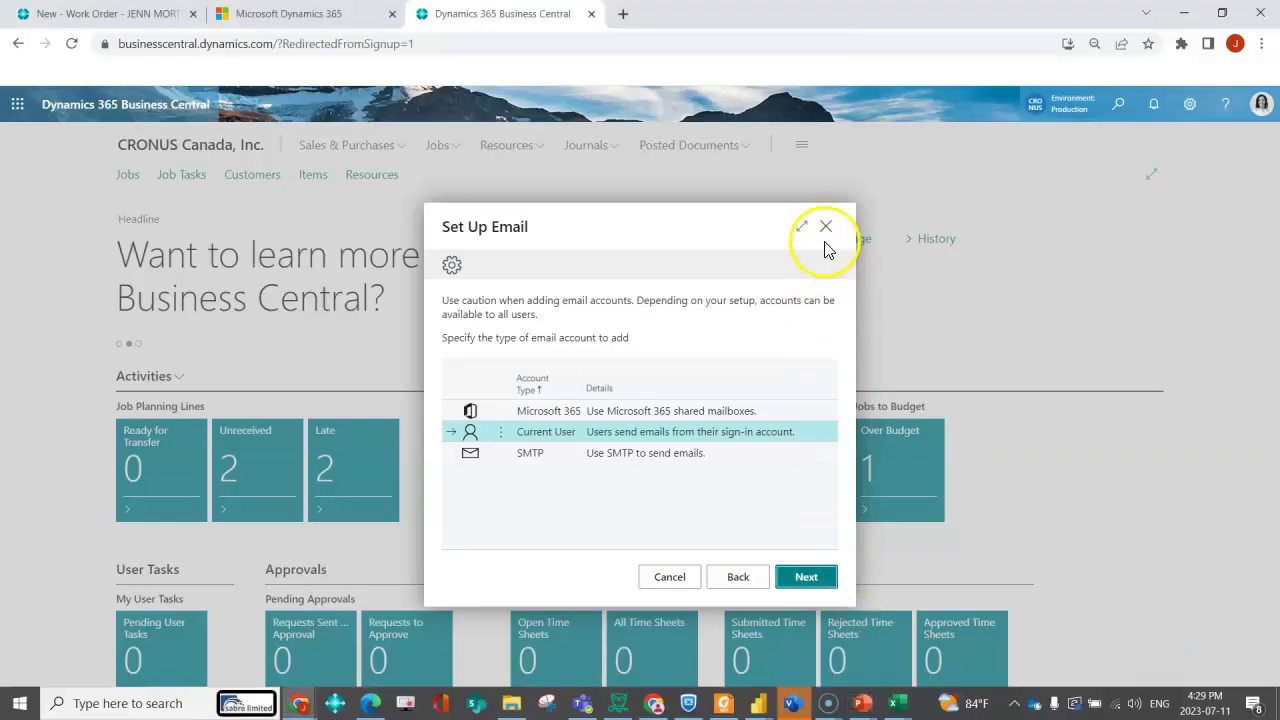
- Close the wizard and open Email Scenario Assignment by searching 'email sc'
{"action": "left_click", "coordinate": [824, 231]}
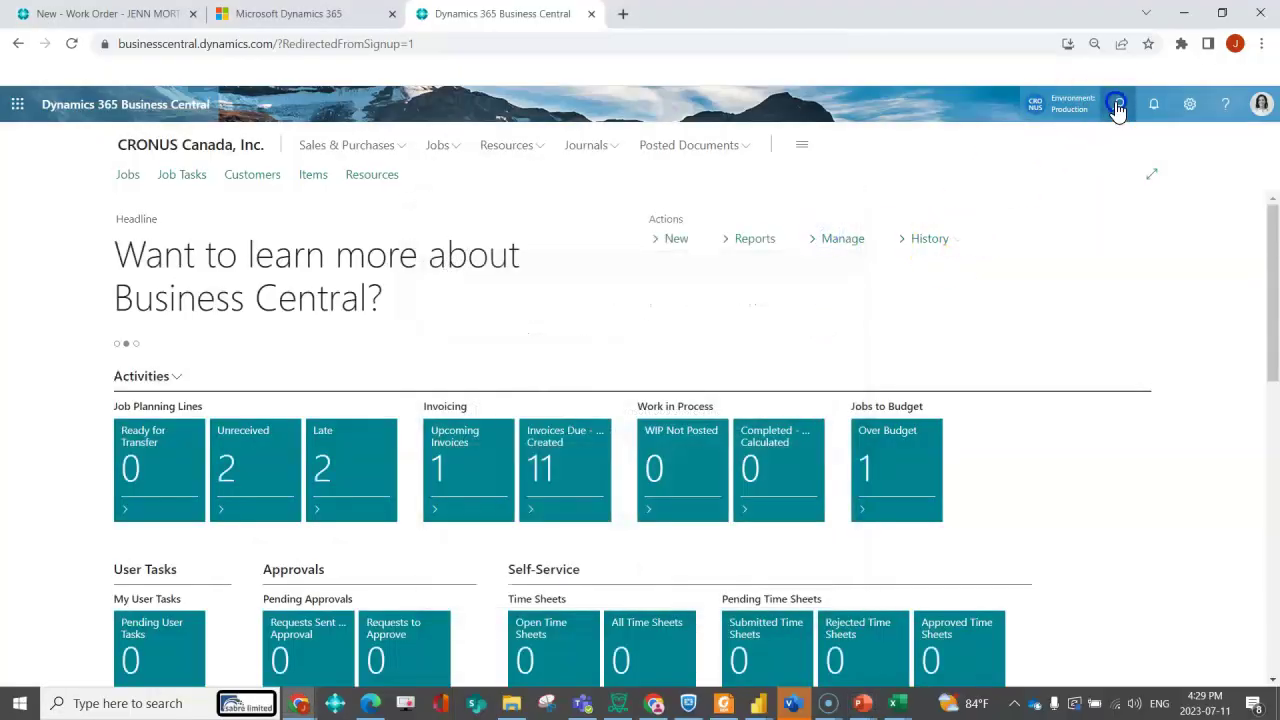
{"action": "left_click", "coordinate": [1118, 106]}
{"action": "type", "text": "email sc"}
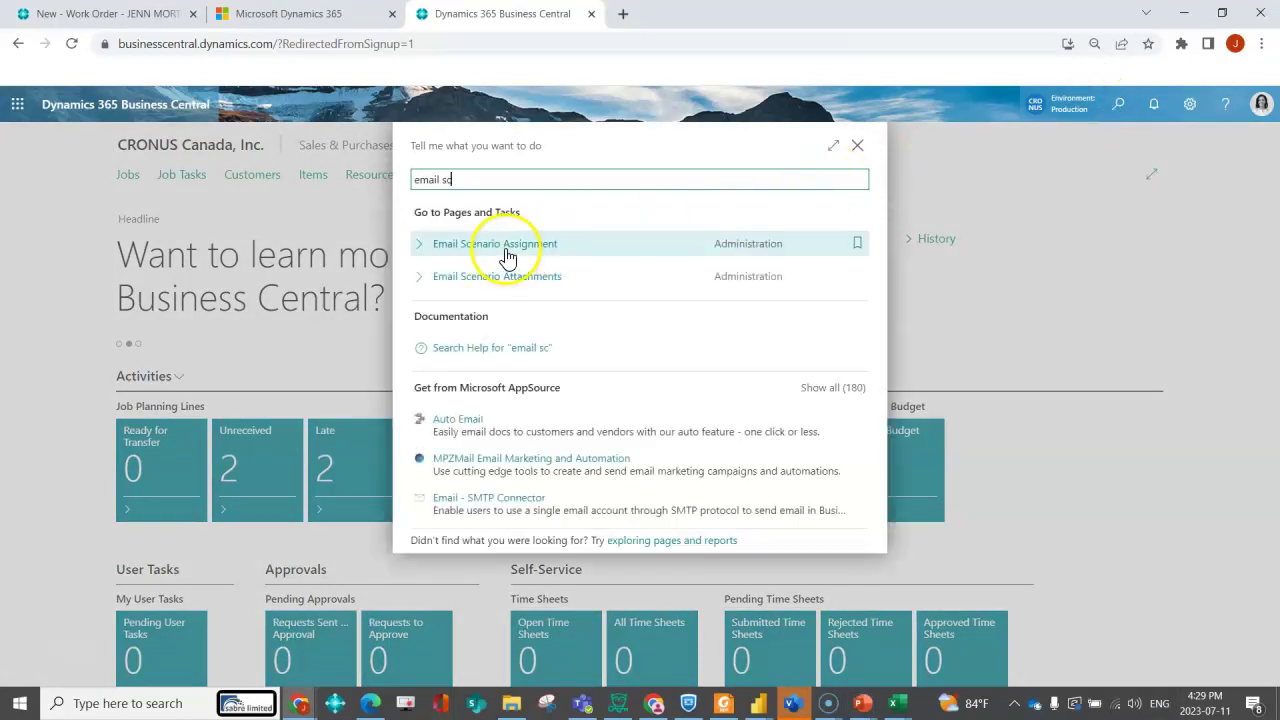
{"action": "left_click", "coordinate": [507, 252]}
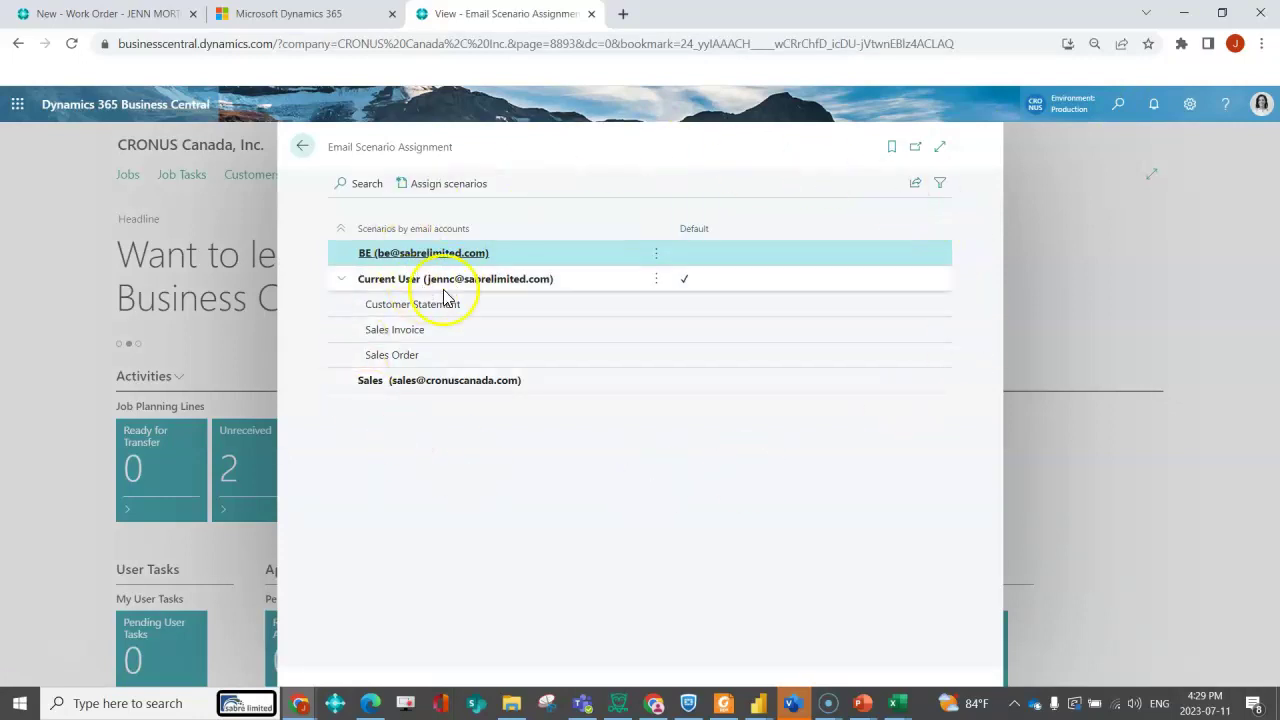
- Review Current User's Customer Statement, Sales Invoice and Sales Order scenarios, then select the Sales account
{"action": "left_click", "coordinate": [589, 279]}
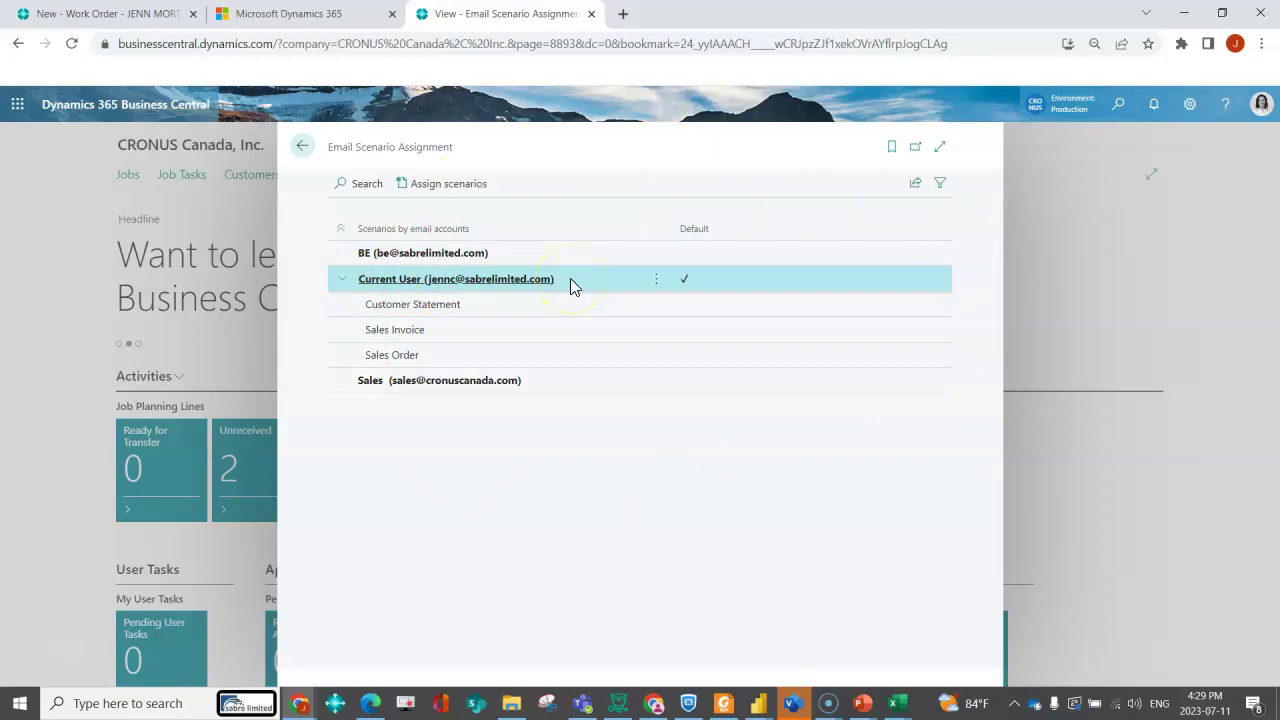
{"action": "left_click", "coordinate": [541, 304]}
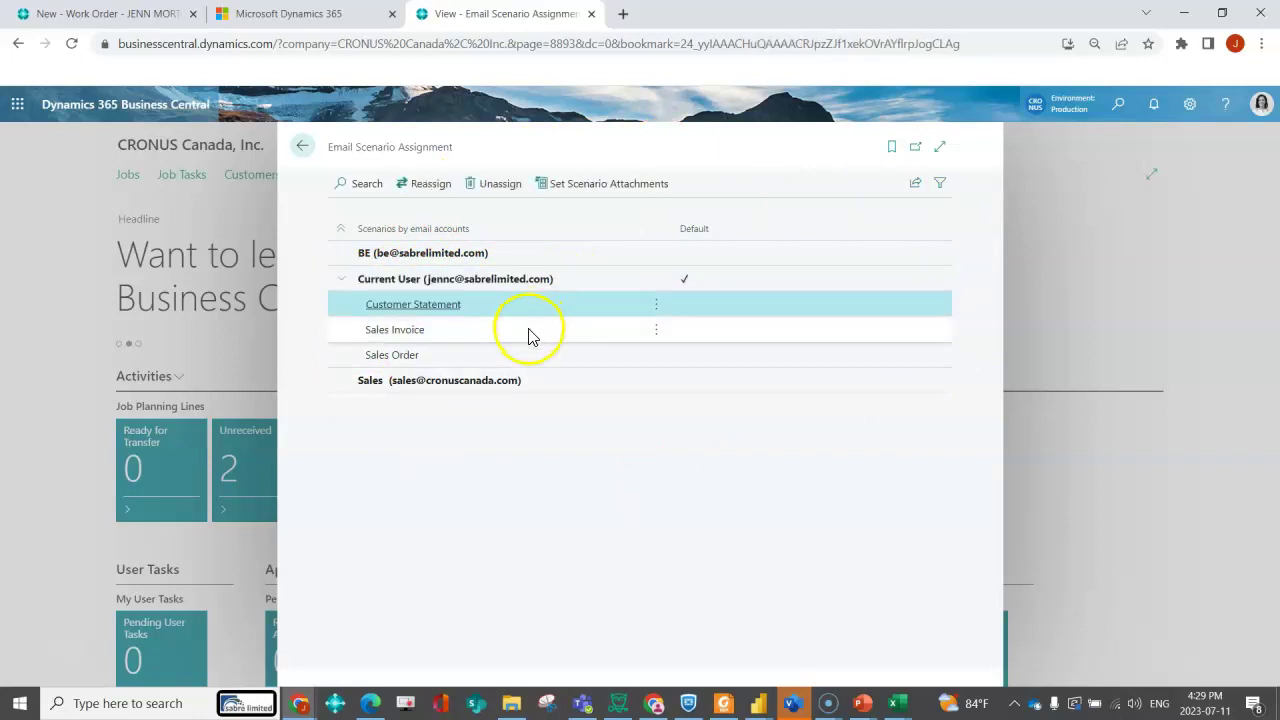
{"action": "left_click", "coordinate": [529, 330]}
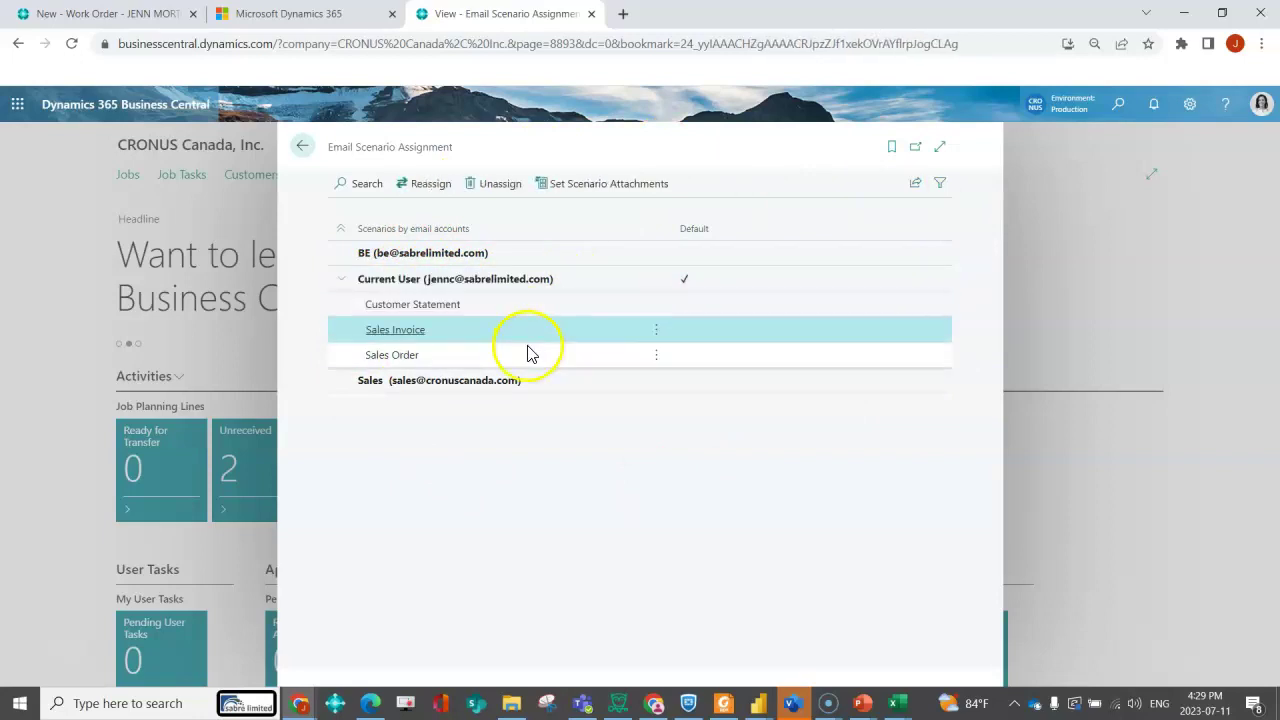
{"action": "left_click", "coordinate": [529, 353]}
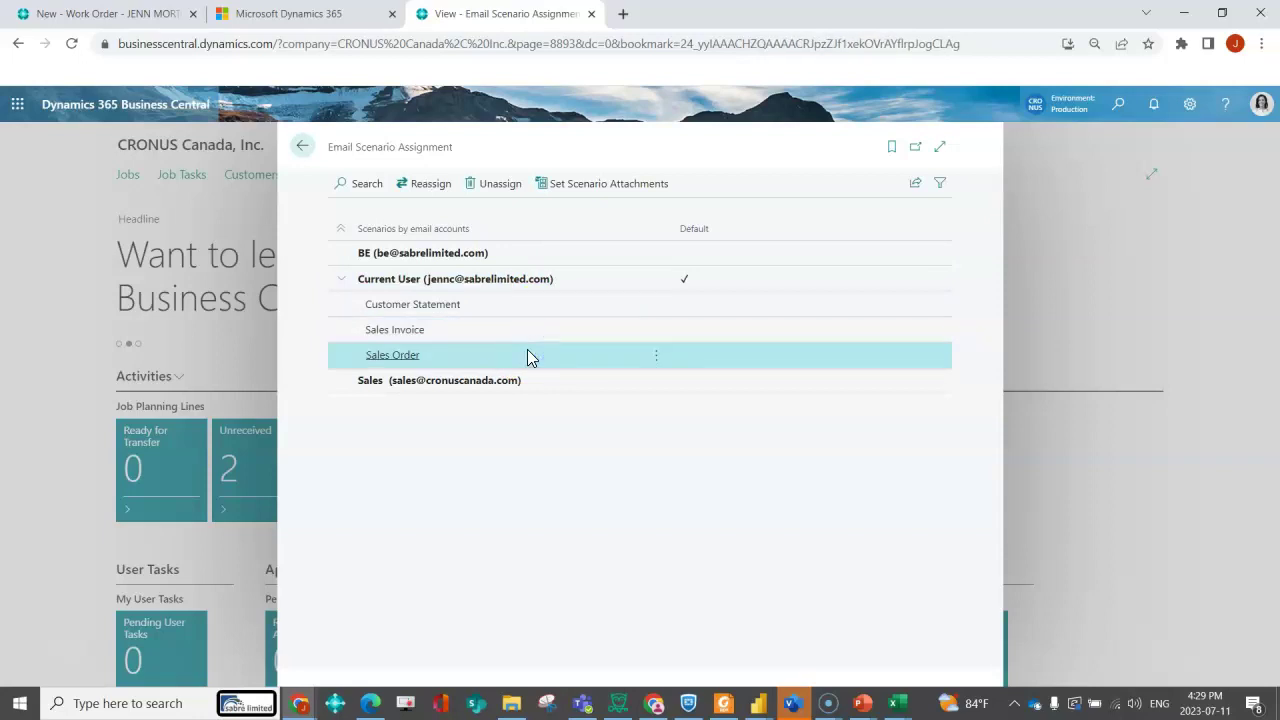
{"action": "left_click", "coordinate": [565, 381]}
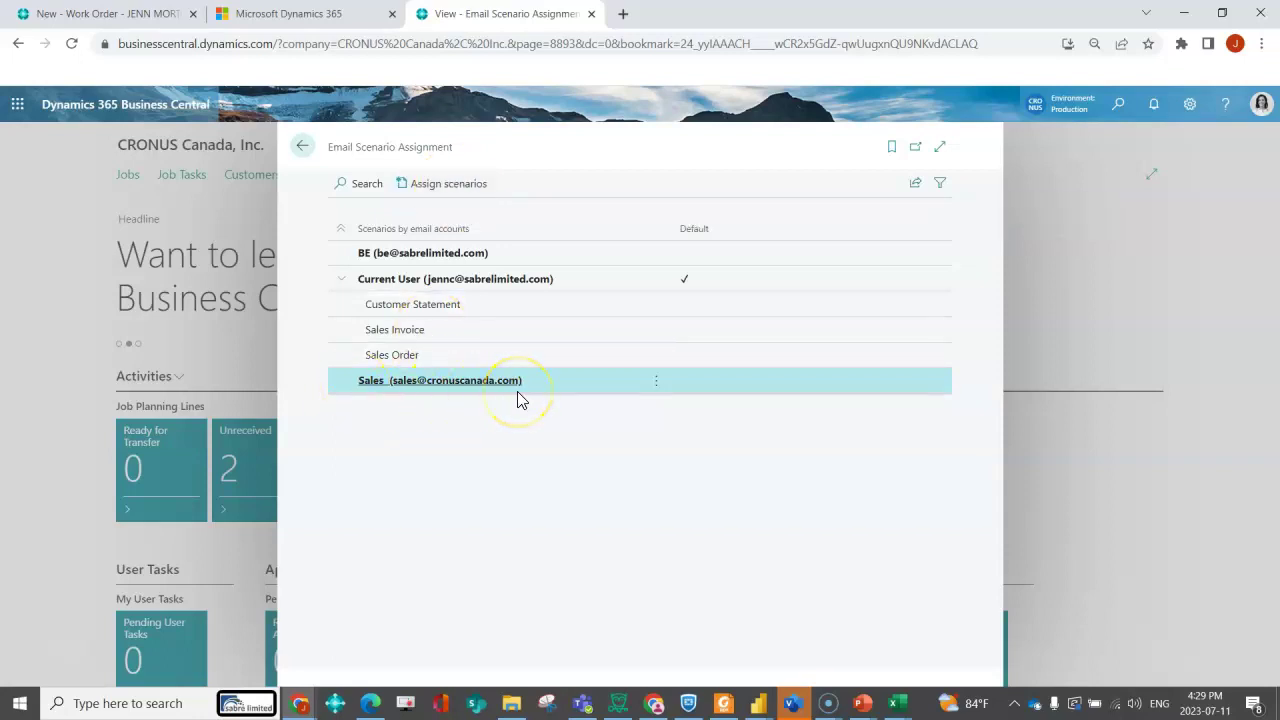
- Assign the Sales Credit Memo and Service Credit Memo scenarios to the Sales account
{"action": "left_click", "coordinate": [450, 185]}
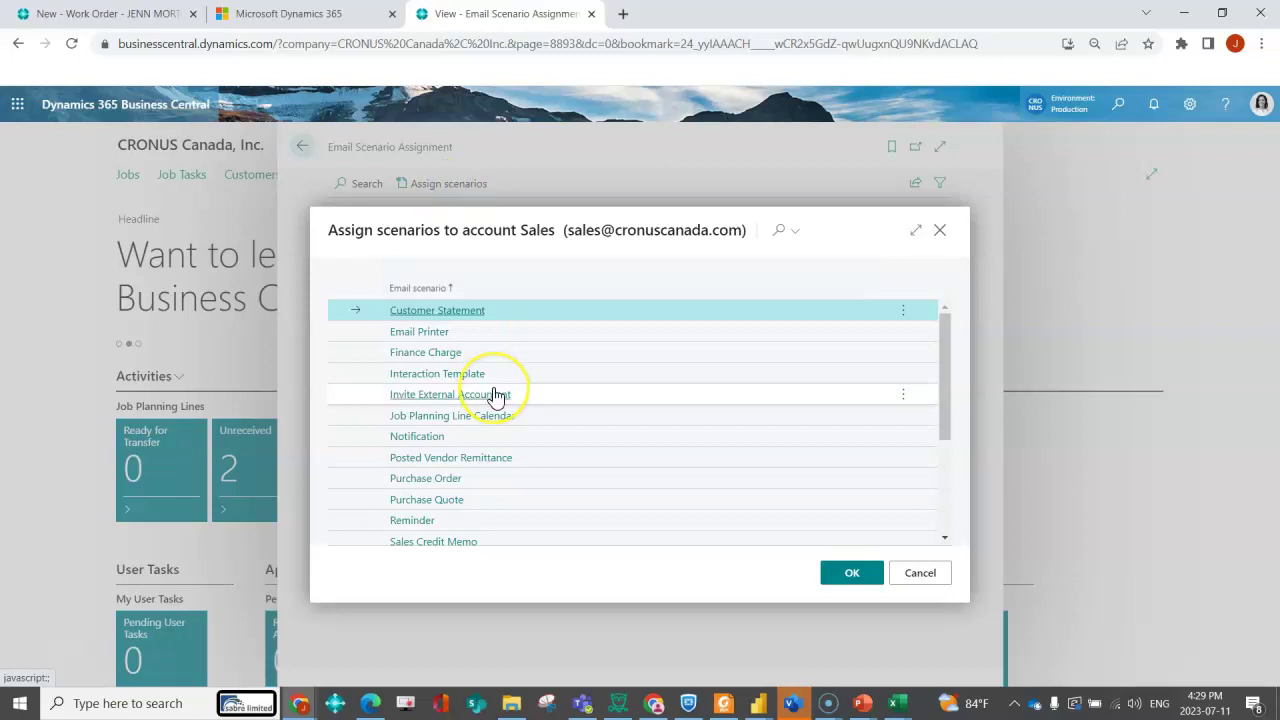
{"action": "scroll", "coordinate": [497, 395], "scroll_direction": "down", "scroll_amount": 3}
{"action": "left_click", "coordinate": [495, 375]}
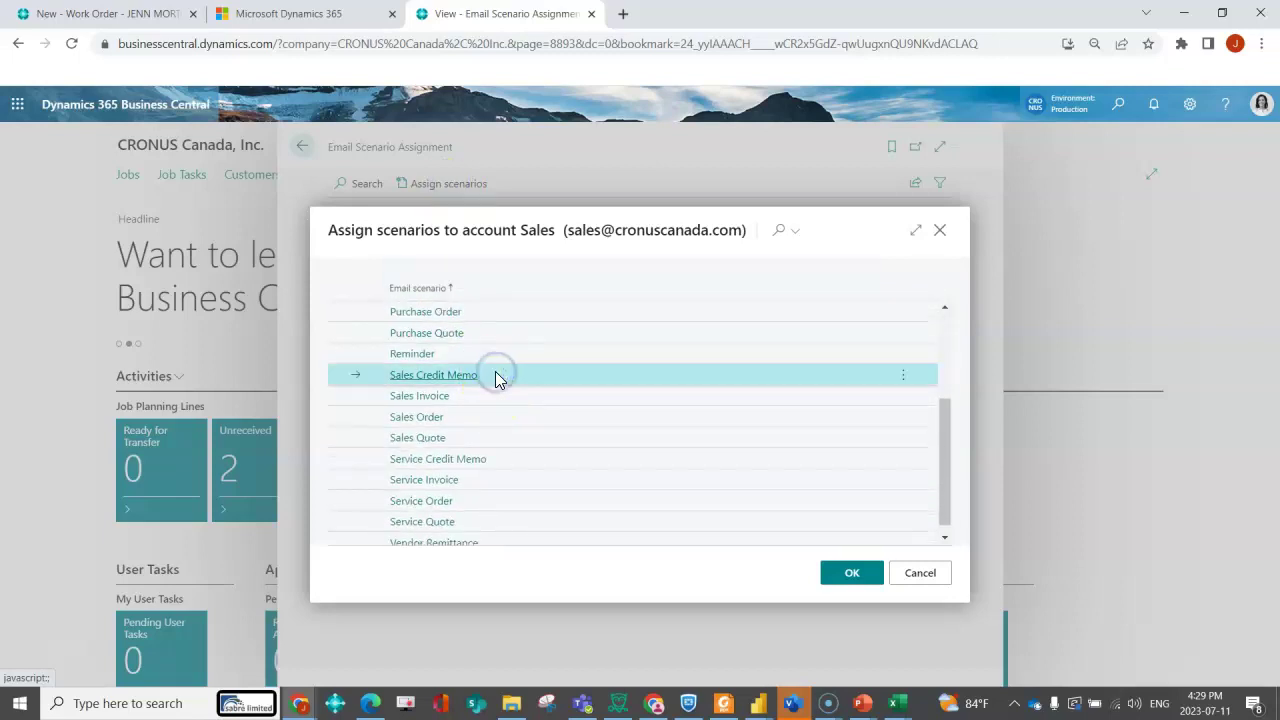
{"action": "left_click", "coordinate": [500, 458], "text": "ctrl"}
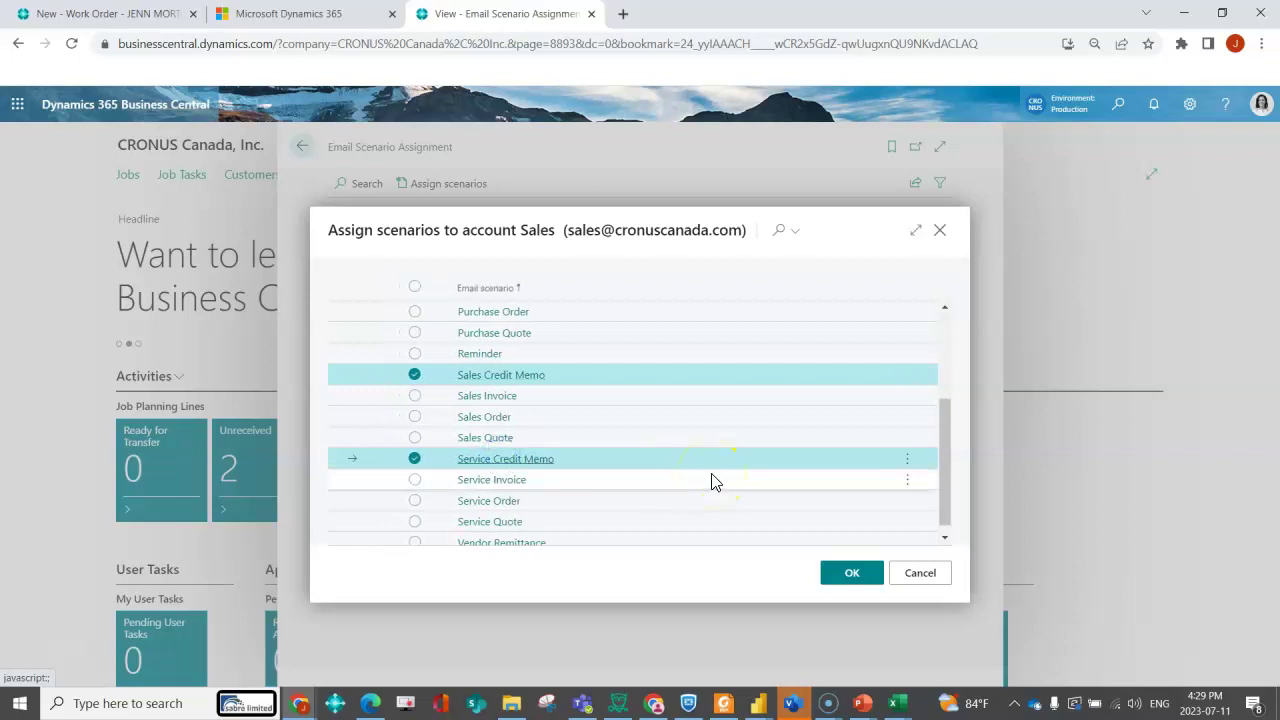
{"action": "left_click", "coordinate": [859, 578]}
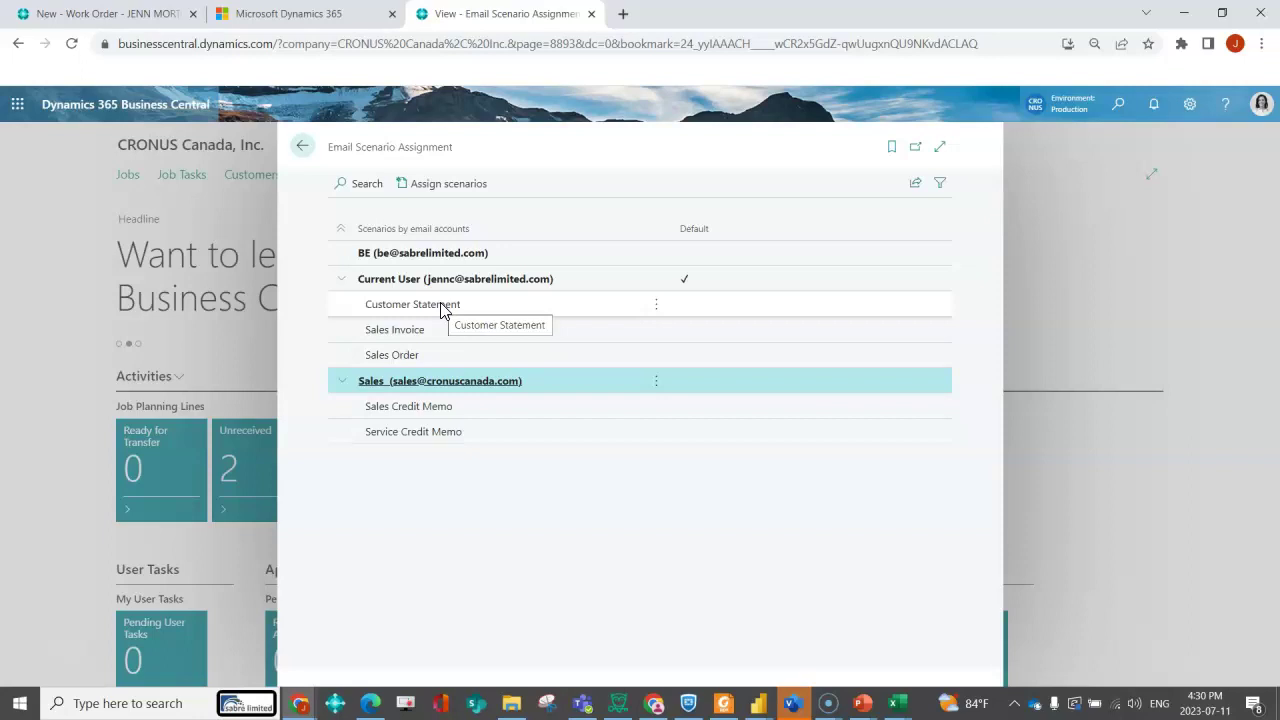
- Leave scenario assignments and open the Sales Orders list via search
{"action": "left_click", "coordinate": [489, 281]}
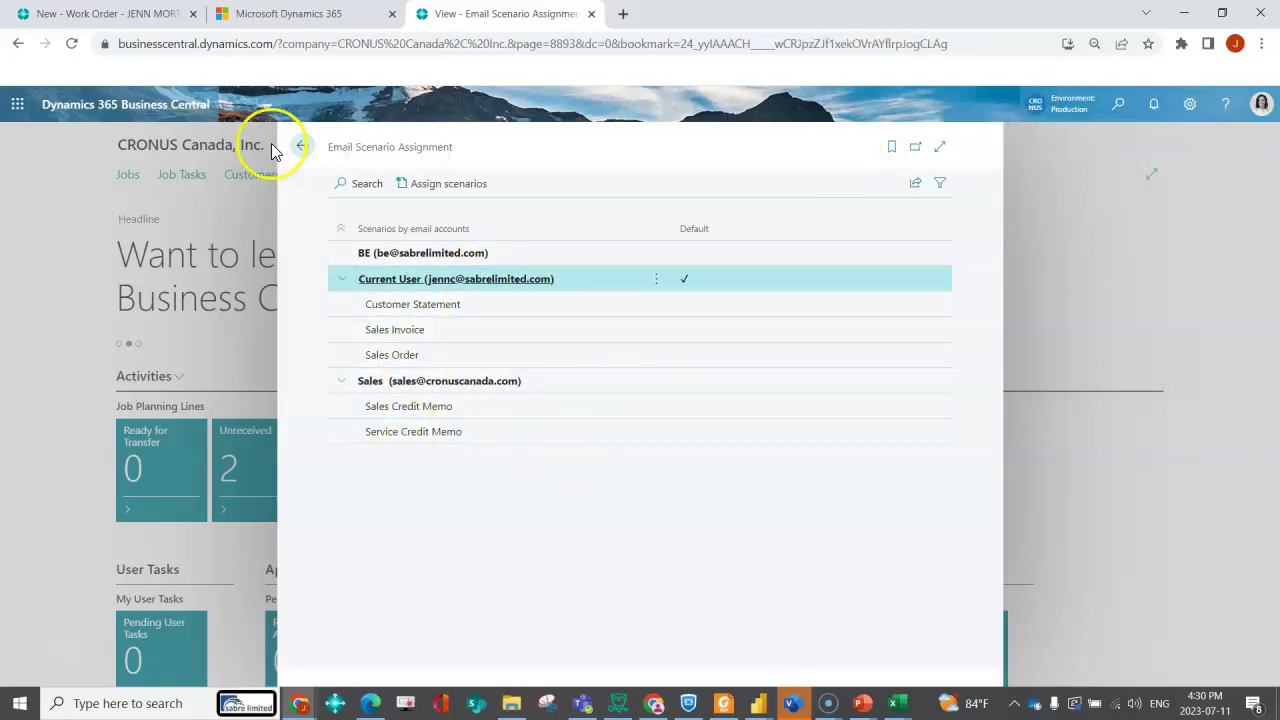
{"action": "left_click", "coordinate": [297, 148]}
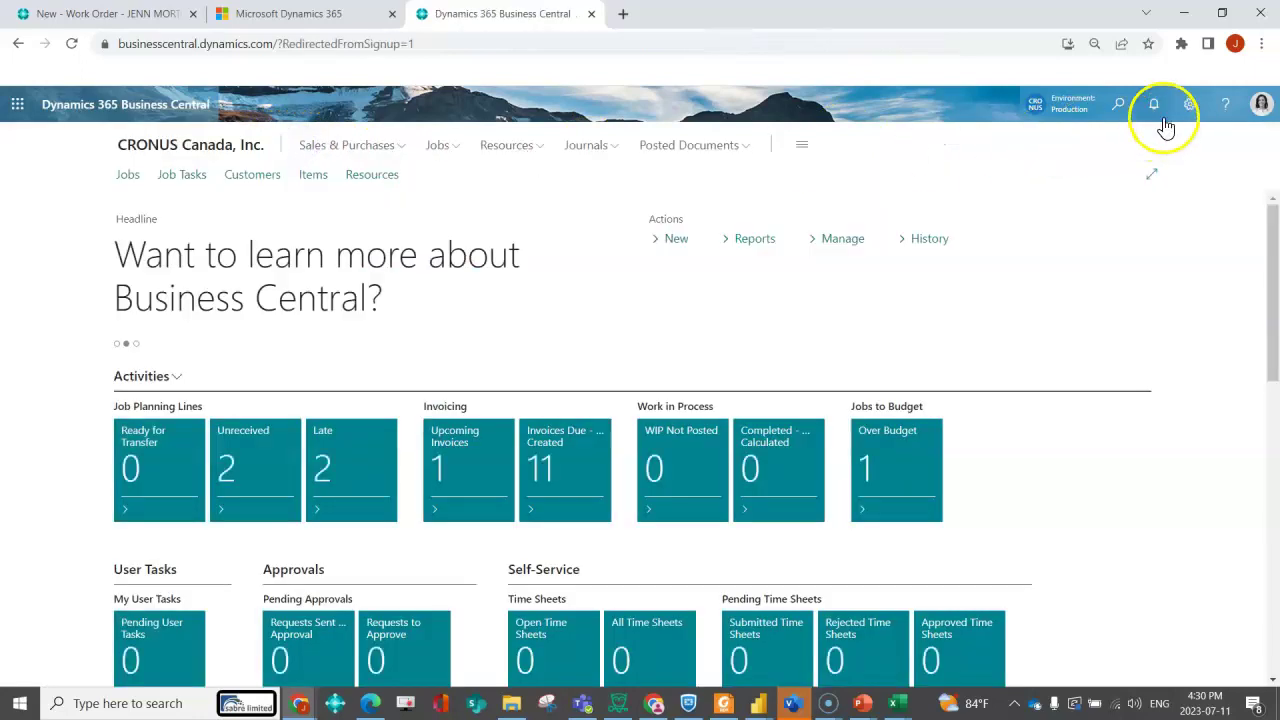
{"action": "left_click", "coordinate": [1121, 107]}
{"action": "type", "text": "sales ord"}
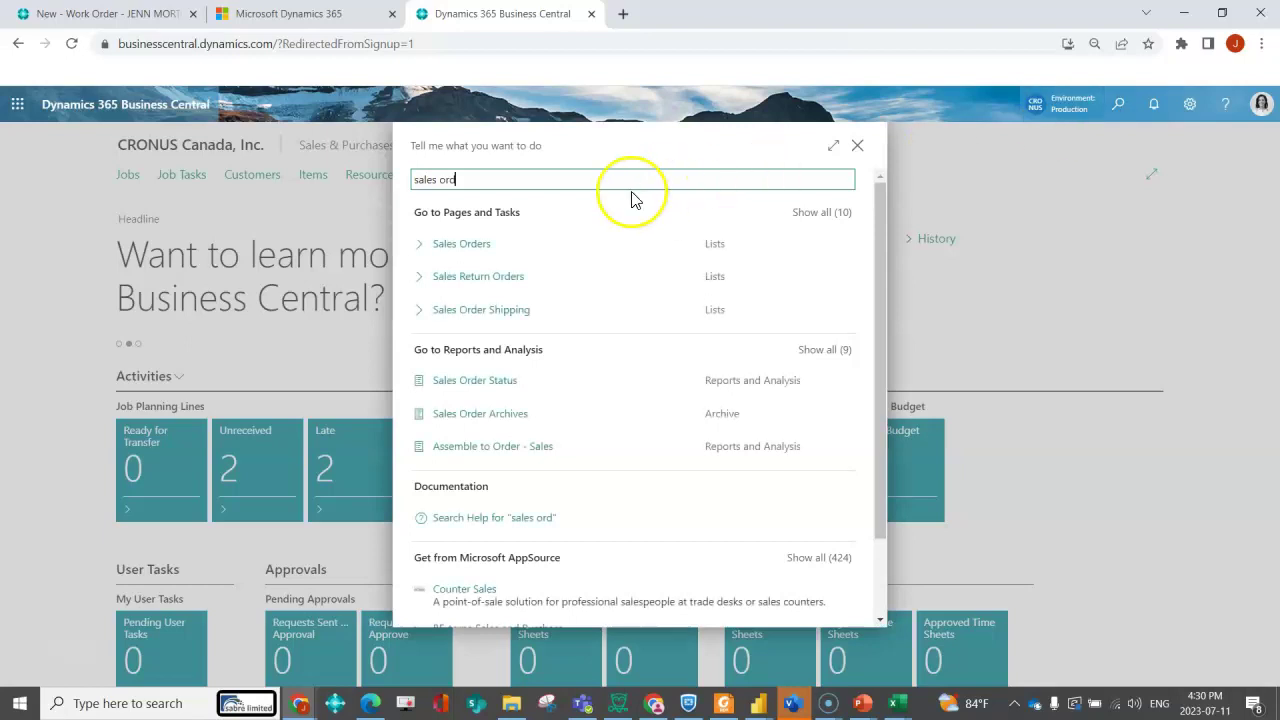
{"action": "left_click", "coordinate": [466, 246]}
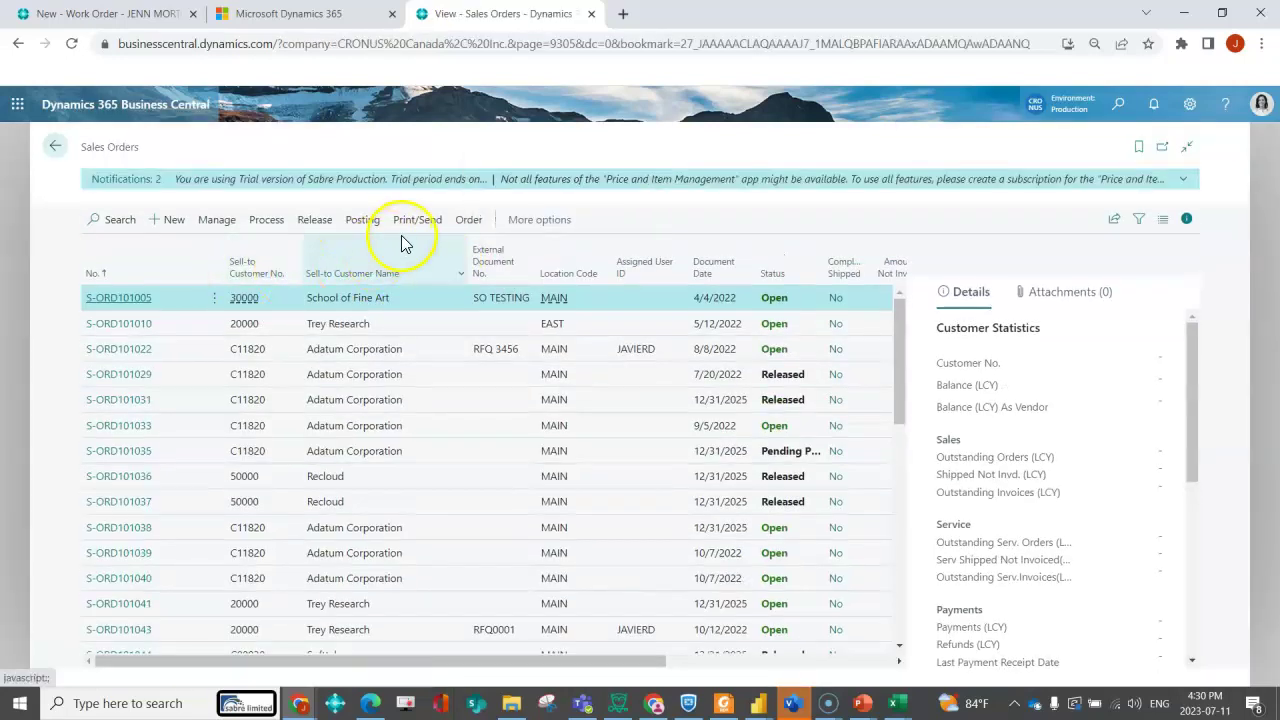
- Email the order confirmation for S-ORD101005 after reading through the message body
{"action": "left_click", "coordinate": [415, 221]}
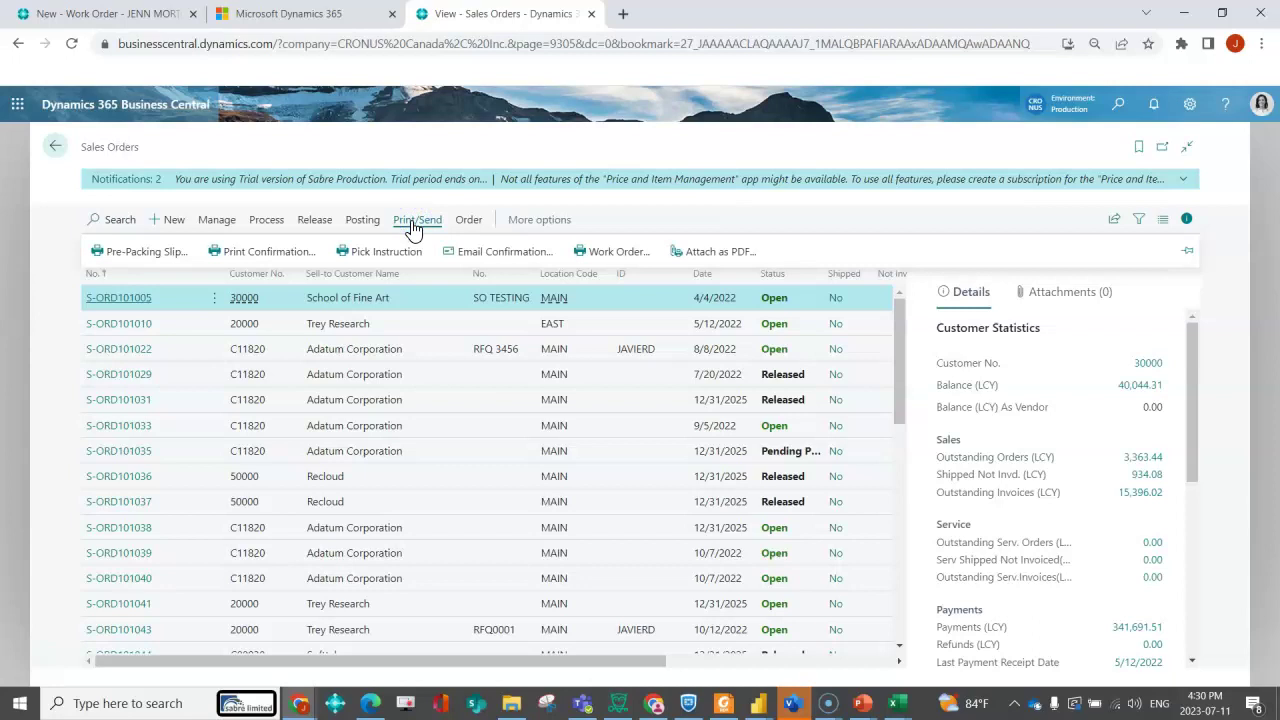
{"action": "left_click", "coordinate": [500, 253]}
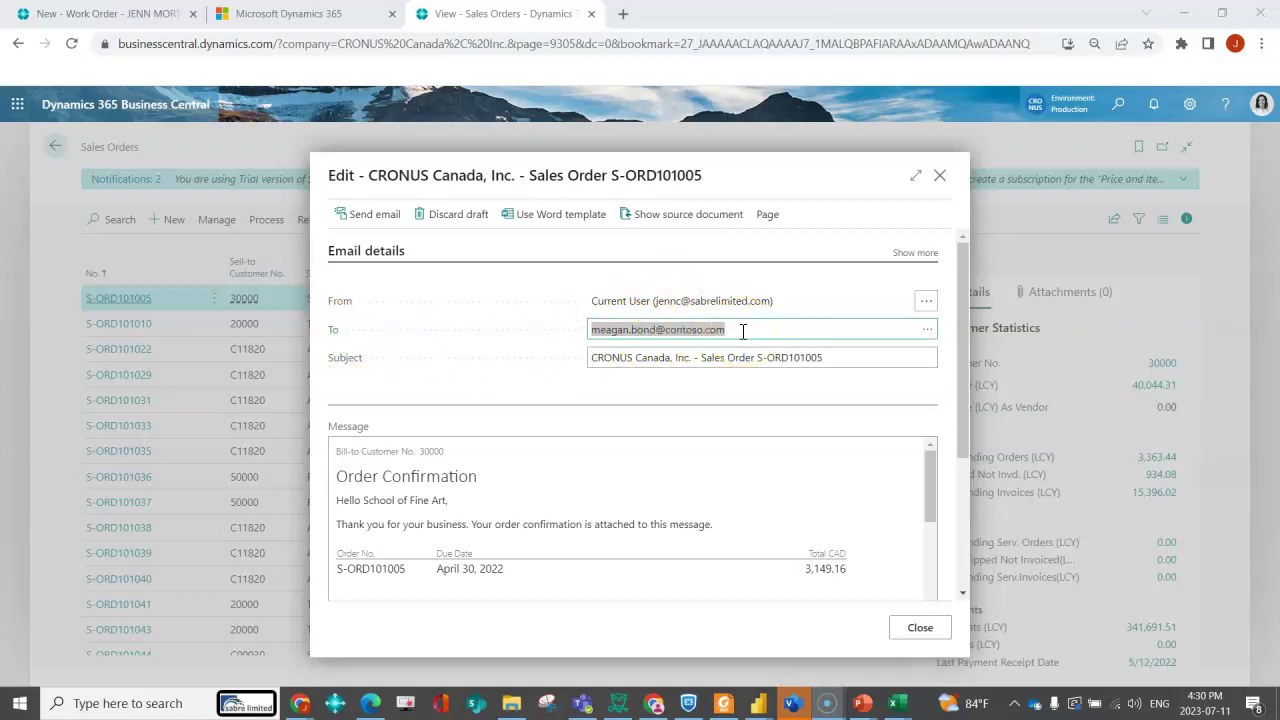
{"action": "left_click", "coordinate": [869, 598]}
{"action": "scroll", "coordinate": [746, 456], "scroll_direction": "down", "scroll_amount": 5}
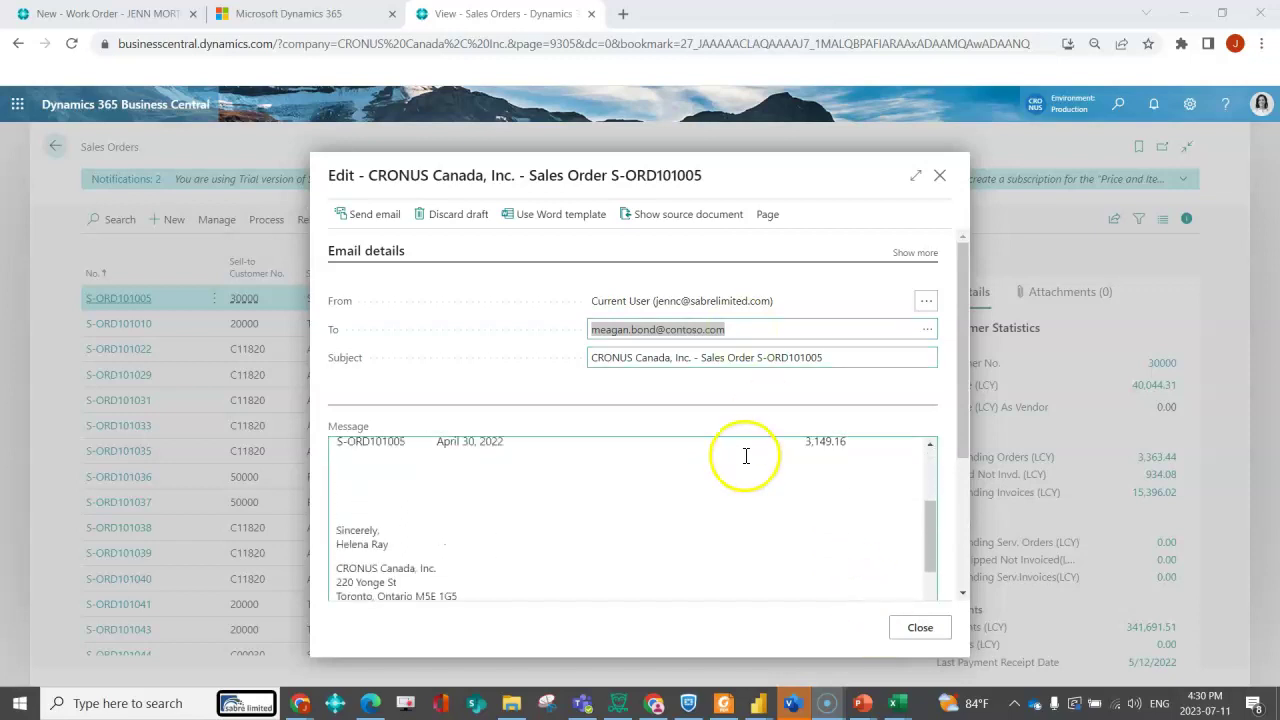
{"action": "left_click", "coordinate": [355, 222]}
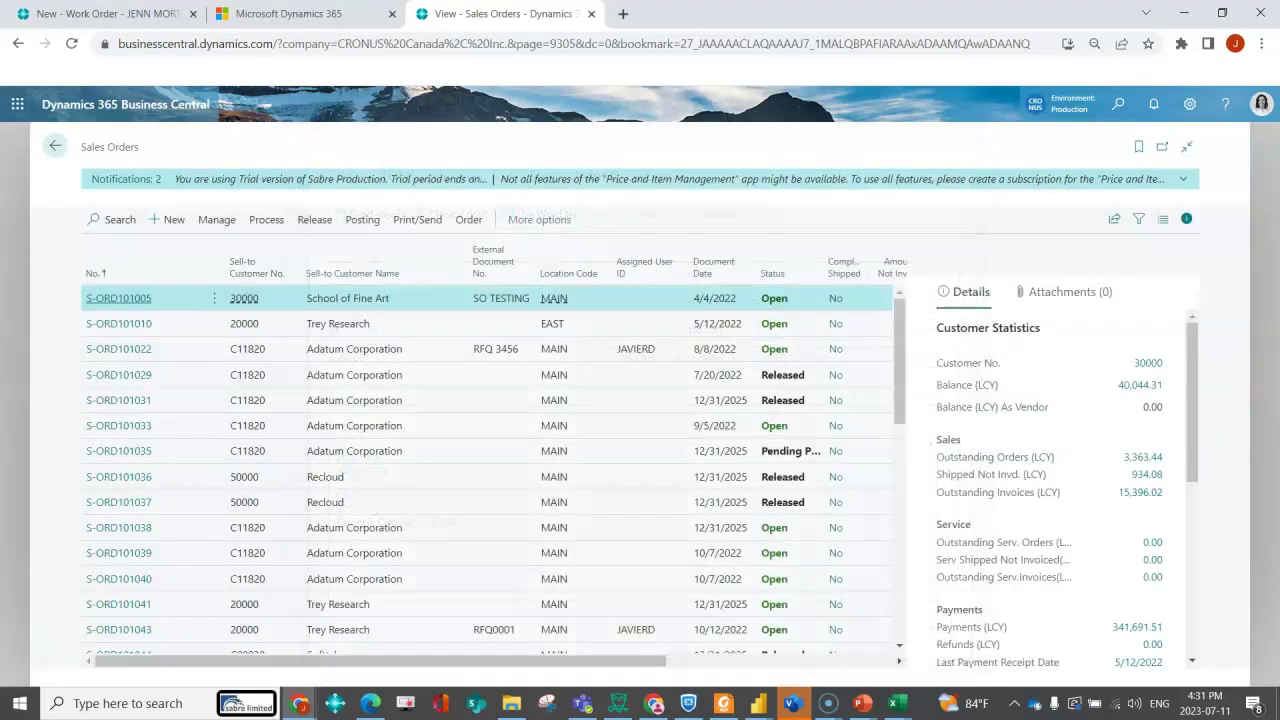
- Return home and open the Email Scenario Attachments page
{"action": "left_click", "coordinate": [55, 146]}
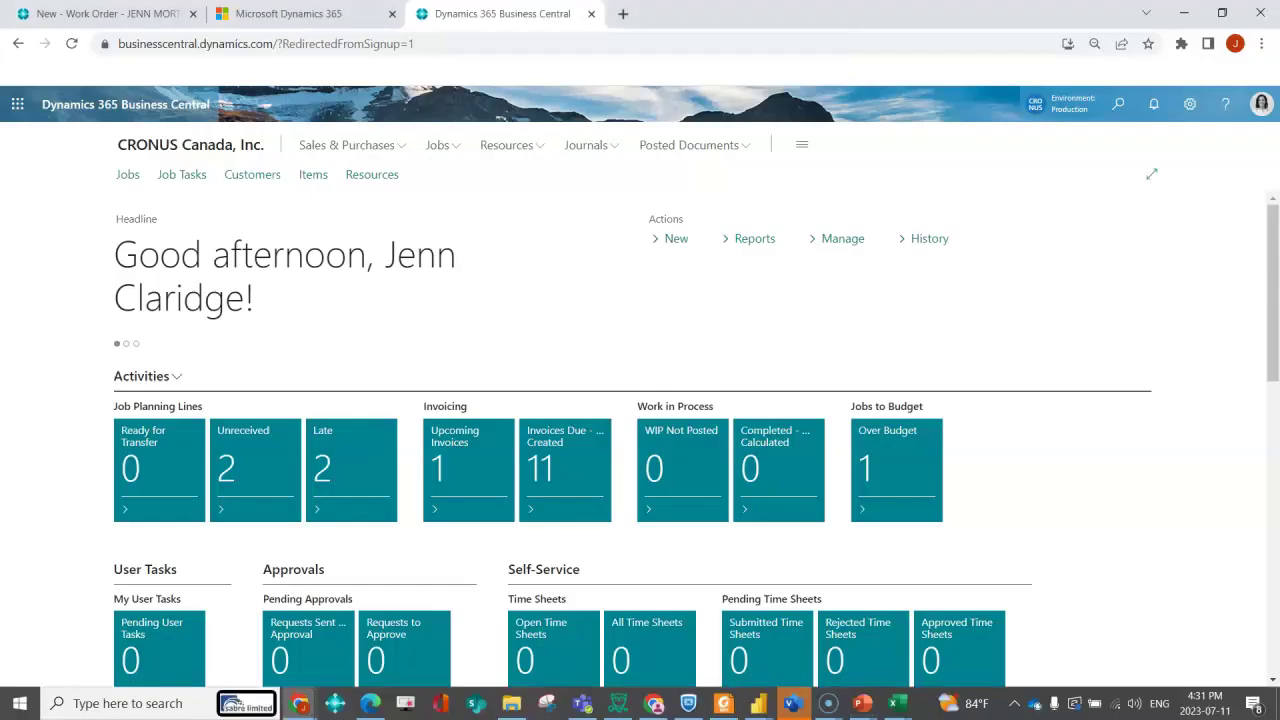
{"action": "left_click", "coordinate": [1119, 106]}
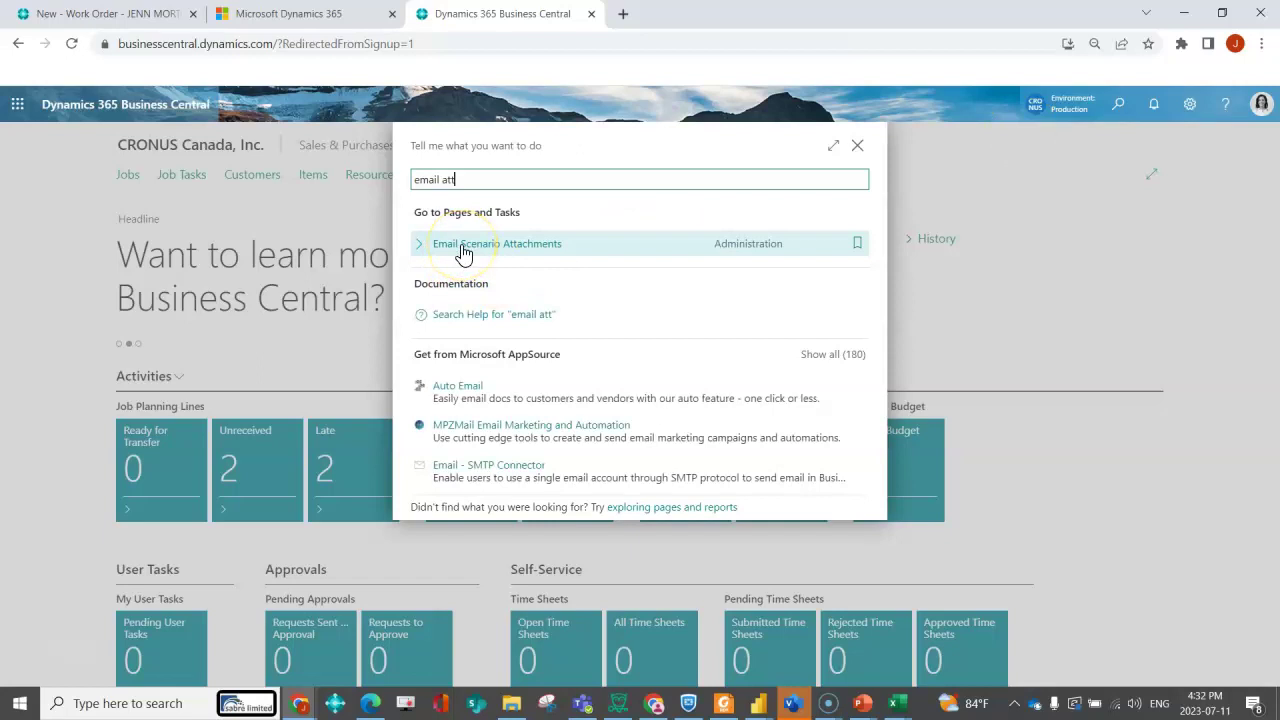
{"action": "left_click", "coordinate": [463, 250]}
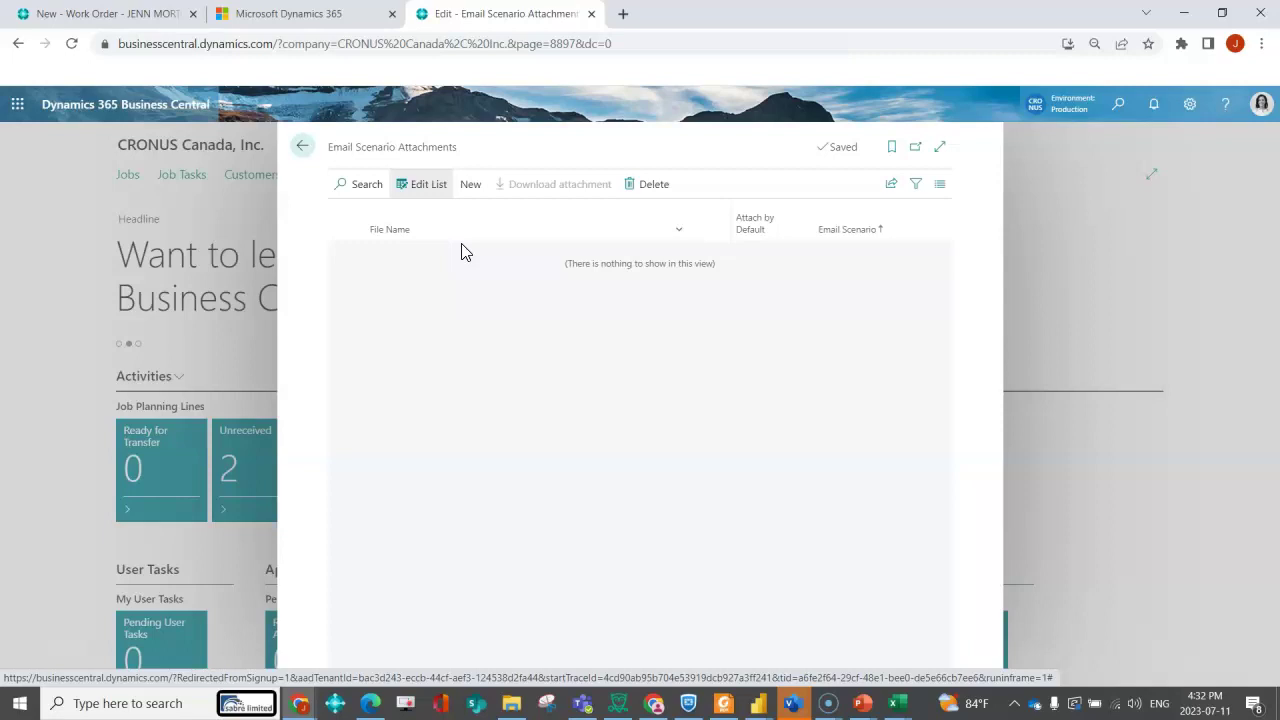
- Attach Terms and Conditions.docx by default to the Purchase Order email scenario
{"action": "left_click", "coordinate": [470, 185]}
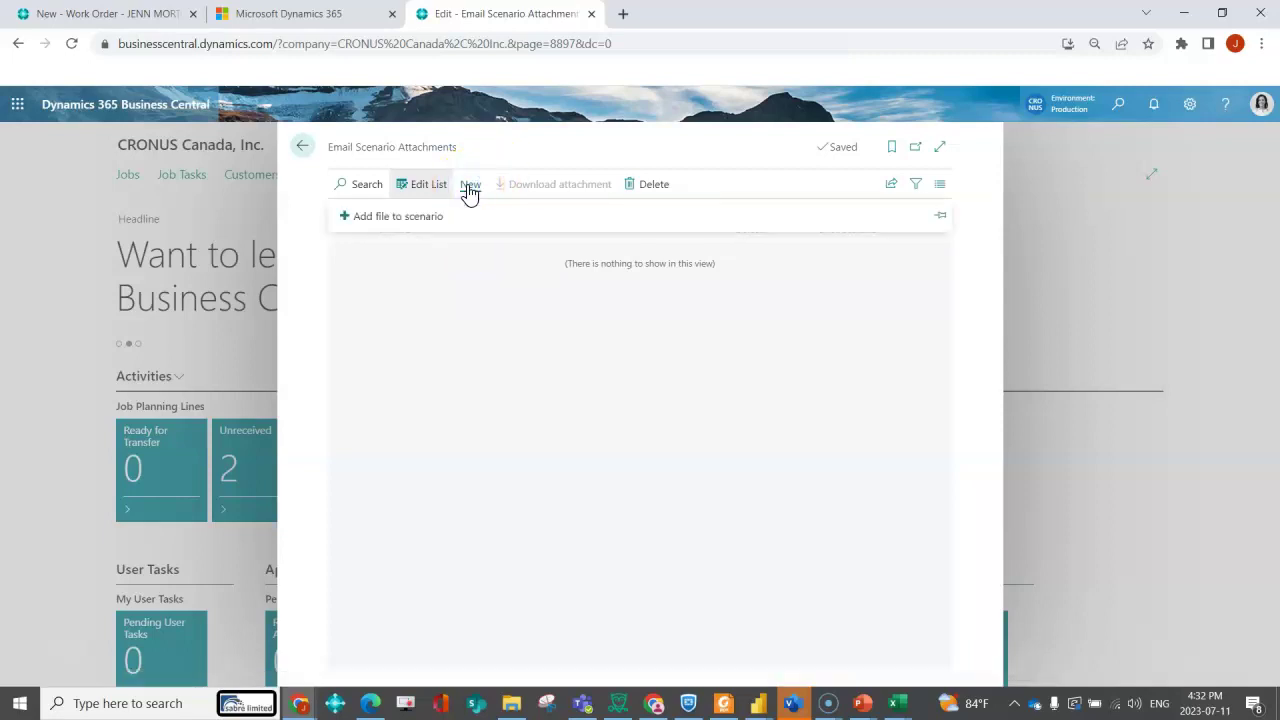
{"action": "left_click", "coordinate": [399, 219]}
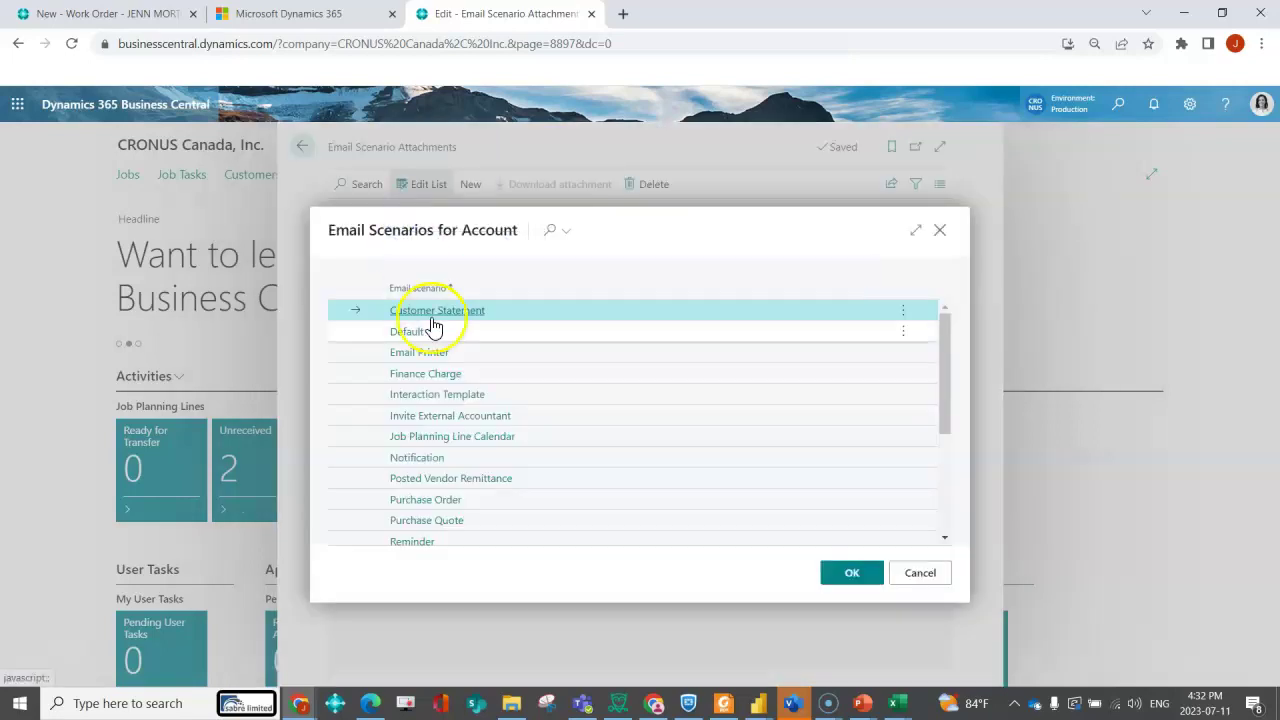
{"action": "left_click", "coordinate": [489, 501]}
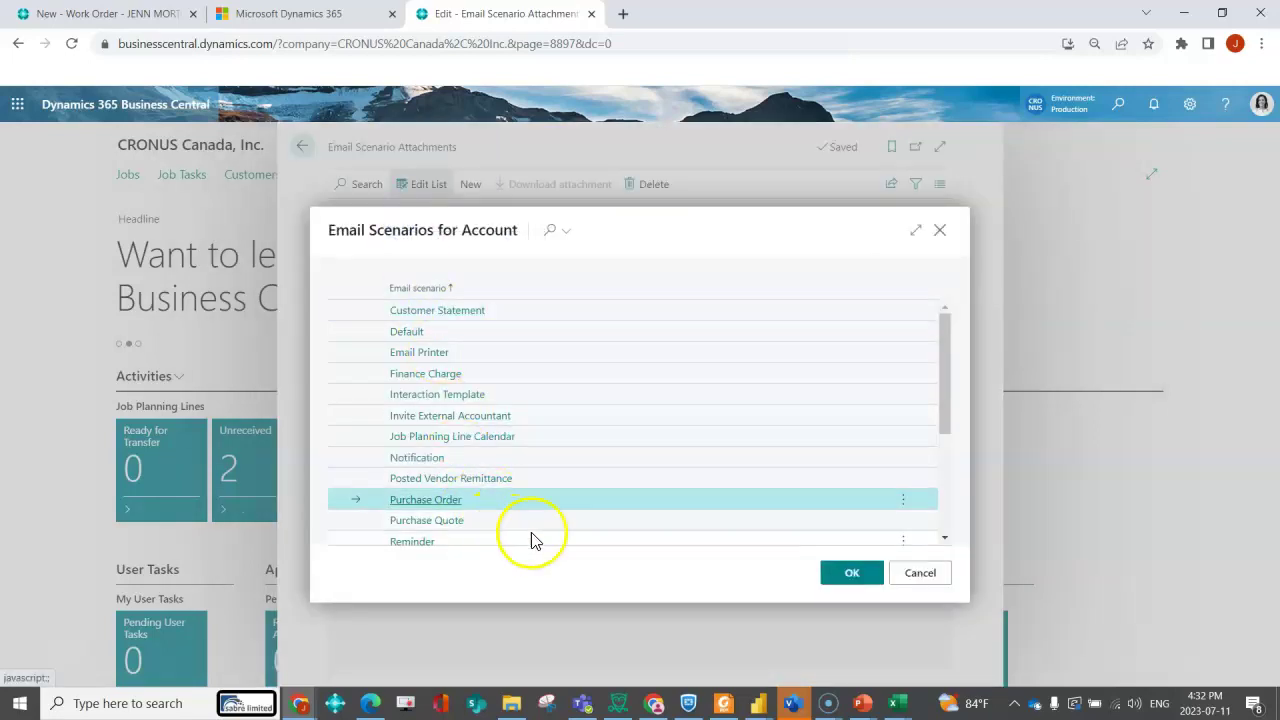
{"action": "left_click", "coordinate": [851, 572]}
{"action": "left_click_drag", "start_coordinate": [868, 466], "coordinate": [676, 452]}
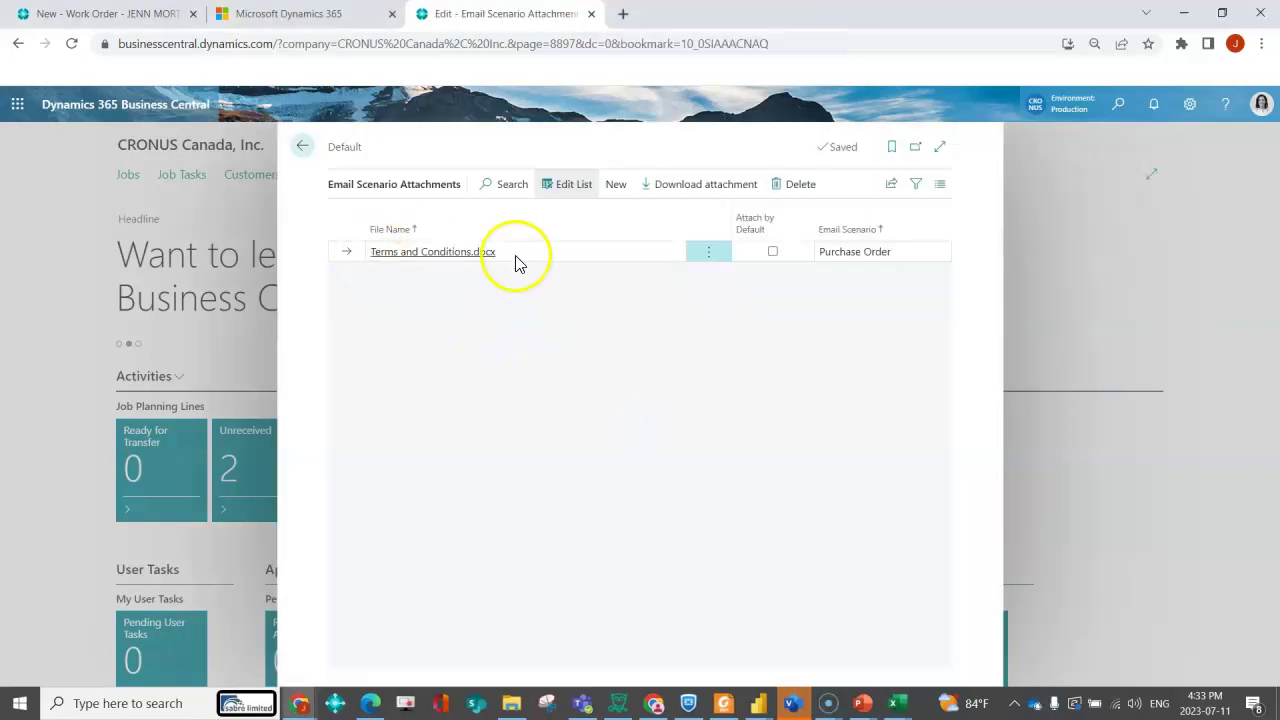
{"action": "left_click", "coordinate": [772, 251]}
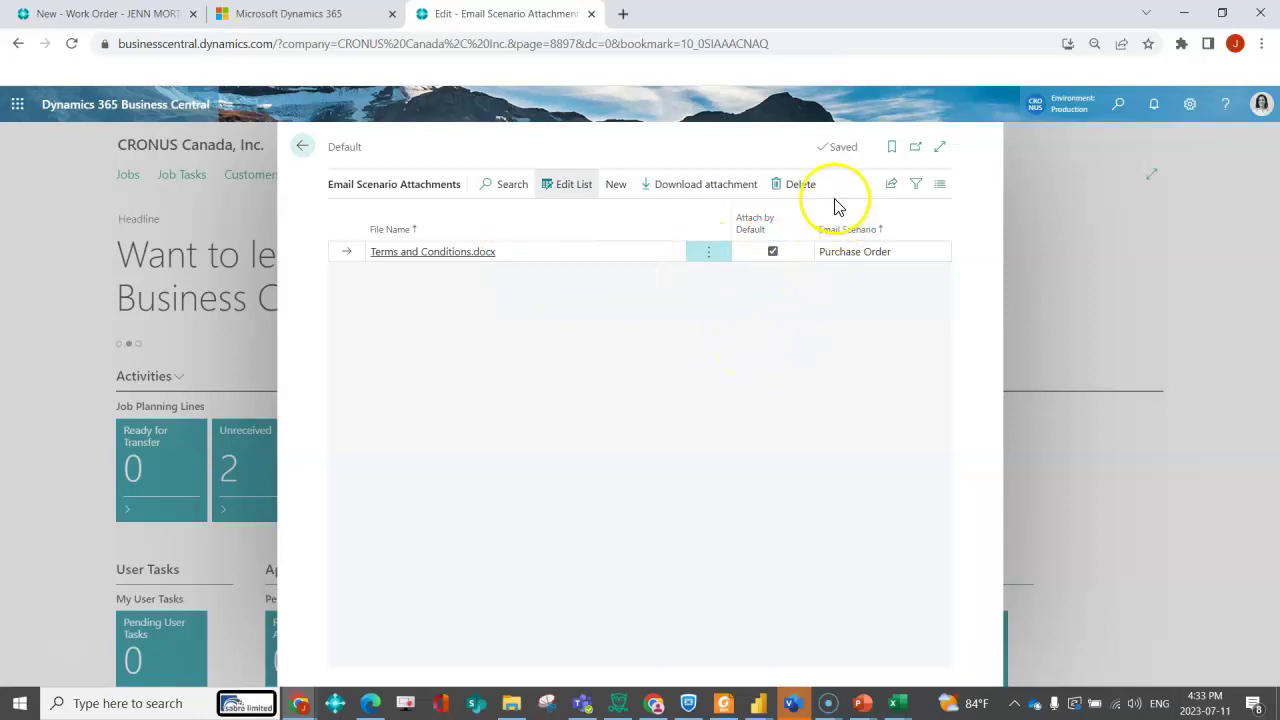
{"action": "left_click", "coordinate": [303, 146]}
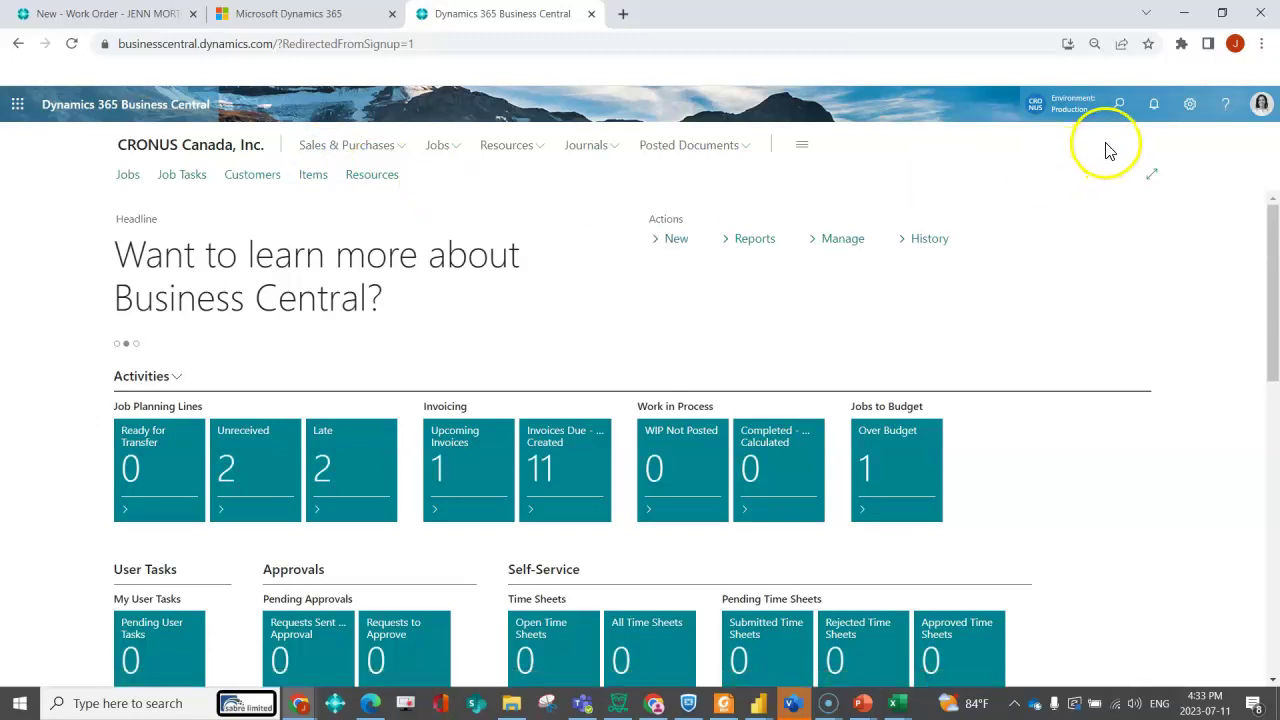
- Open Purchase Order 106022 from the Purchase Orders list
{"action": "left_click", "coordinate": [1119, 104]}
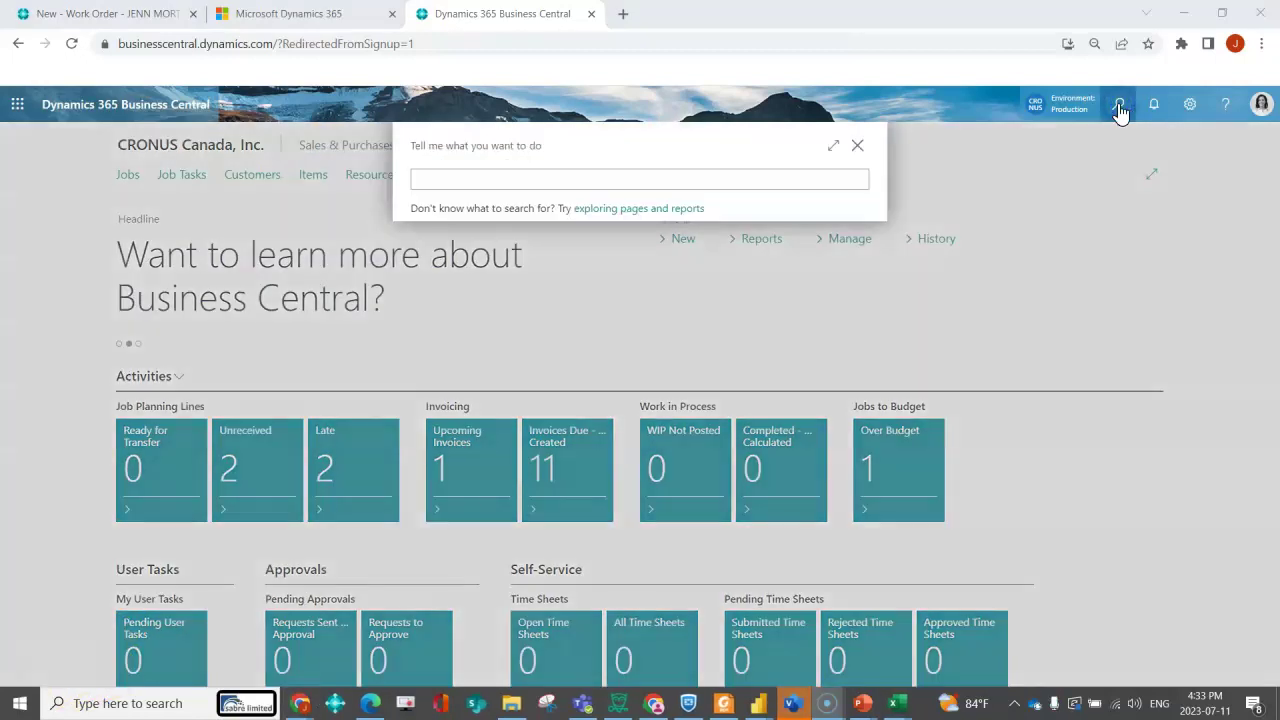
{"action": "left_click", "coordinate": [648, 177]}
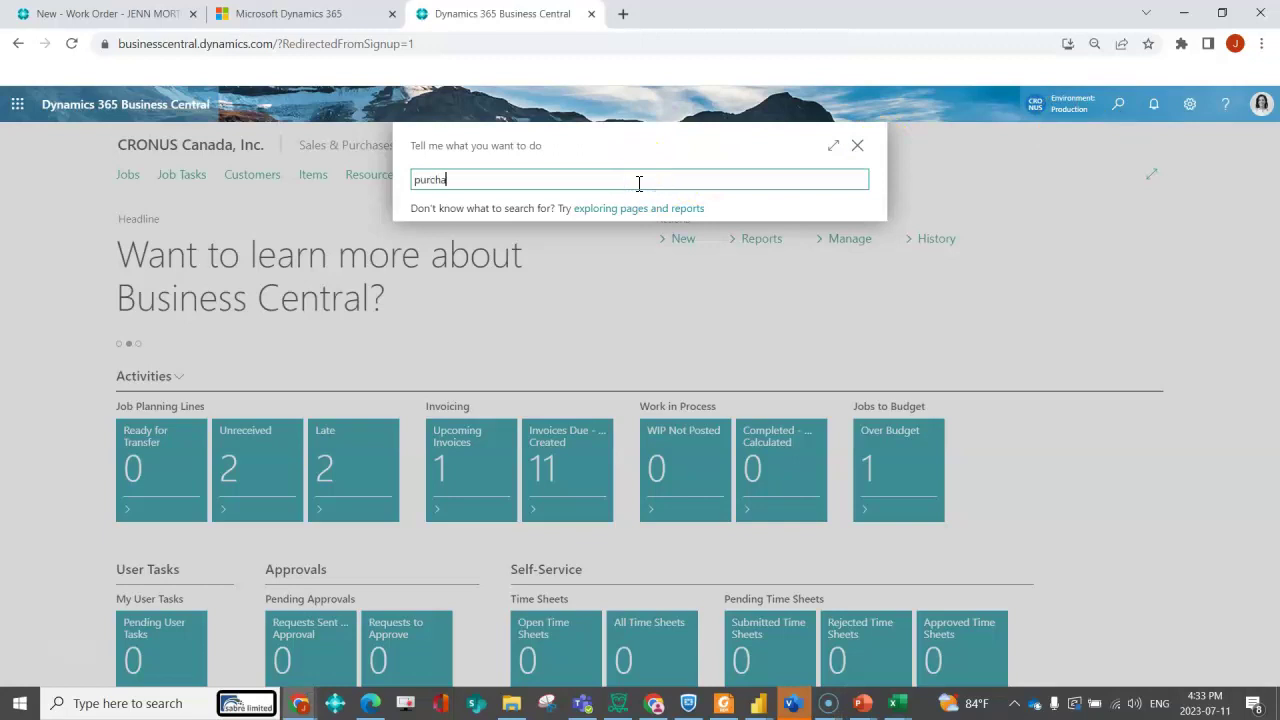
{"action": "left_click", "coordinate": [497, 243]}
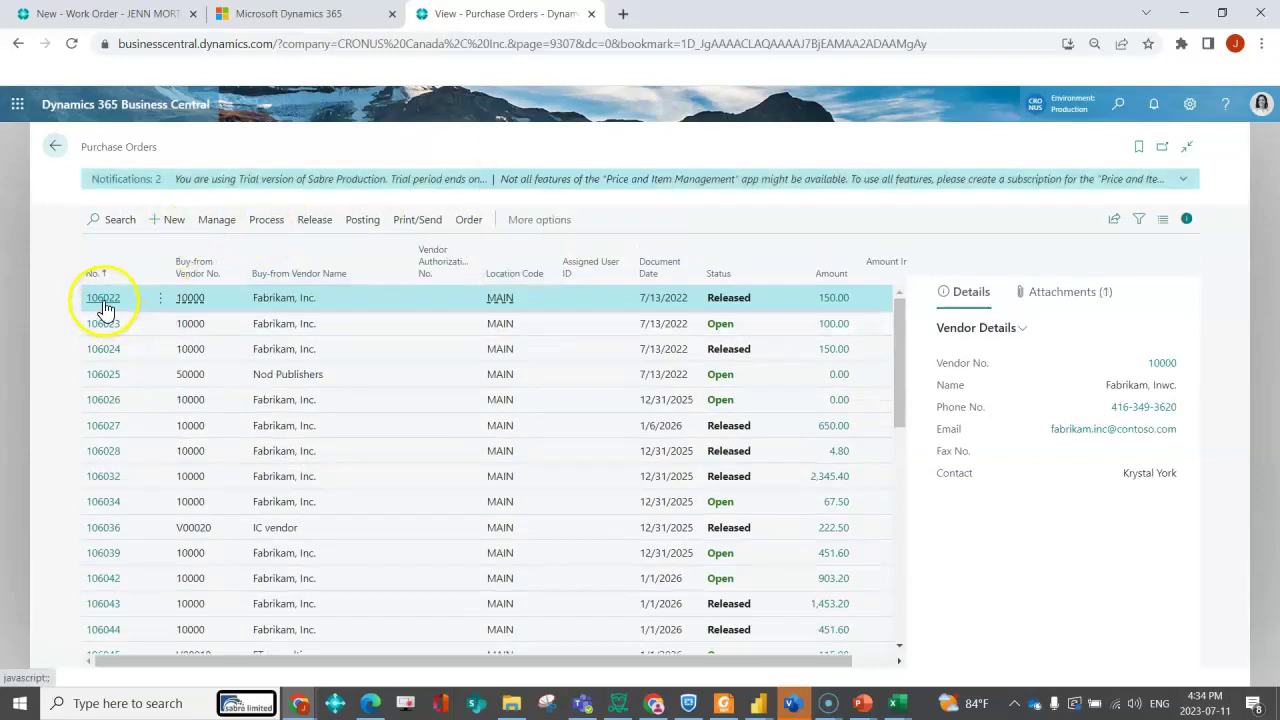
{"action": "left_click", "coordinate": [103, 298]}
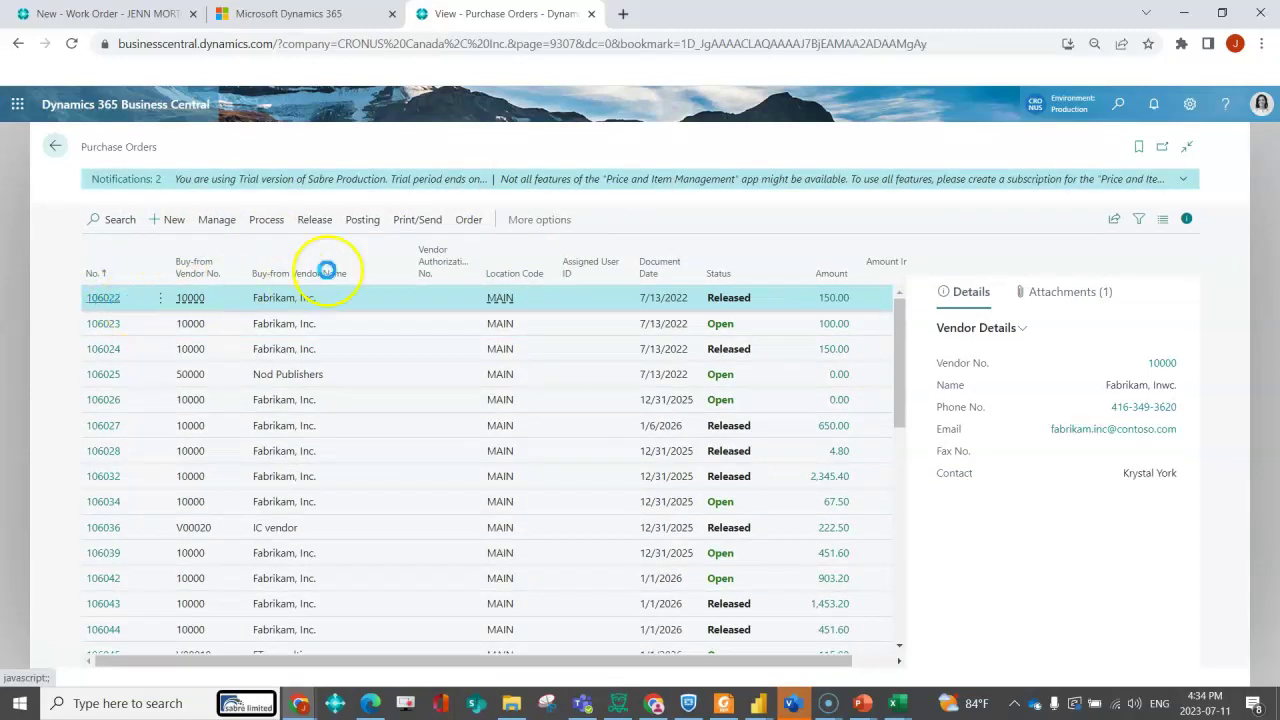
- Draft a PDF email of the order and check Terms and Conditions.docx is attached
{"action": "left_click", "coordinate": [290, 261]}
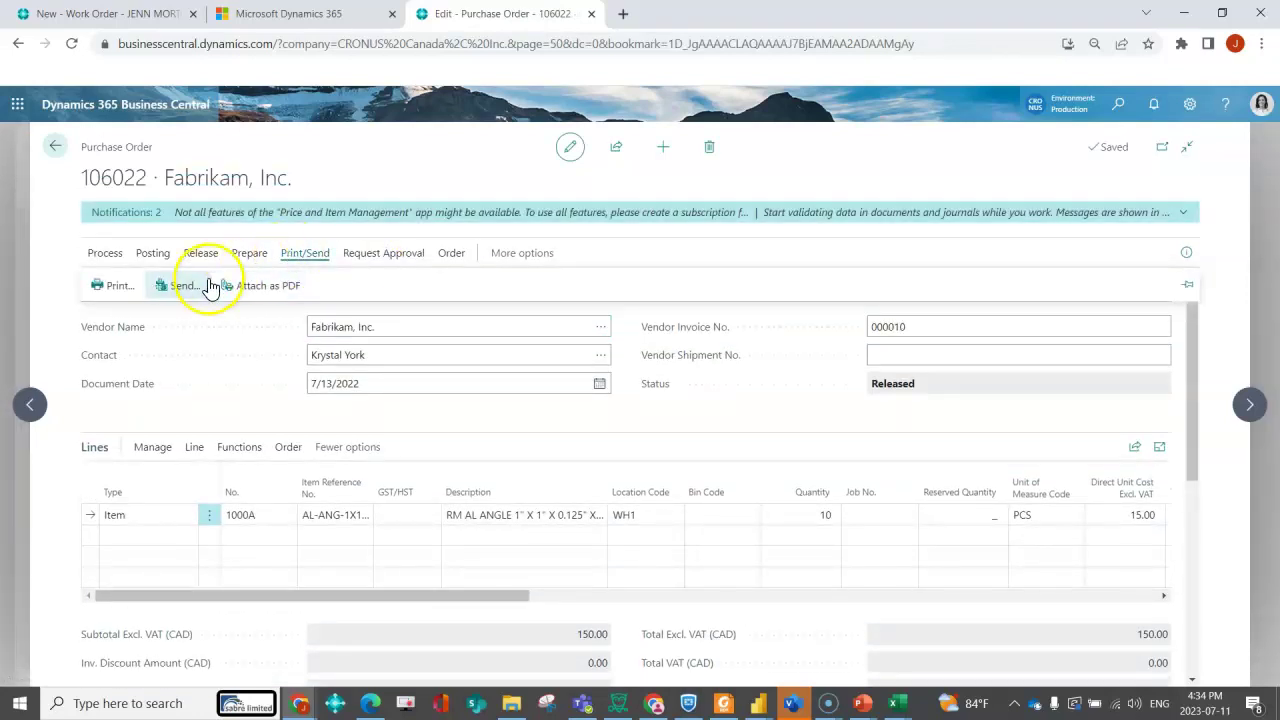
{"action": "left_click", "coordinate": [175, 286]}
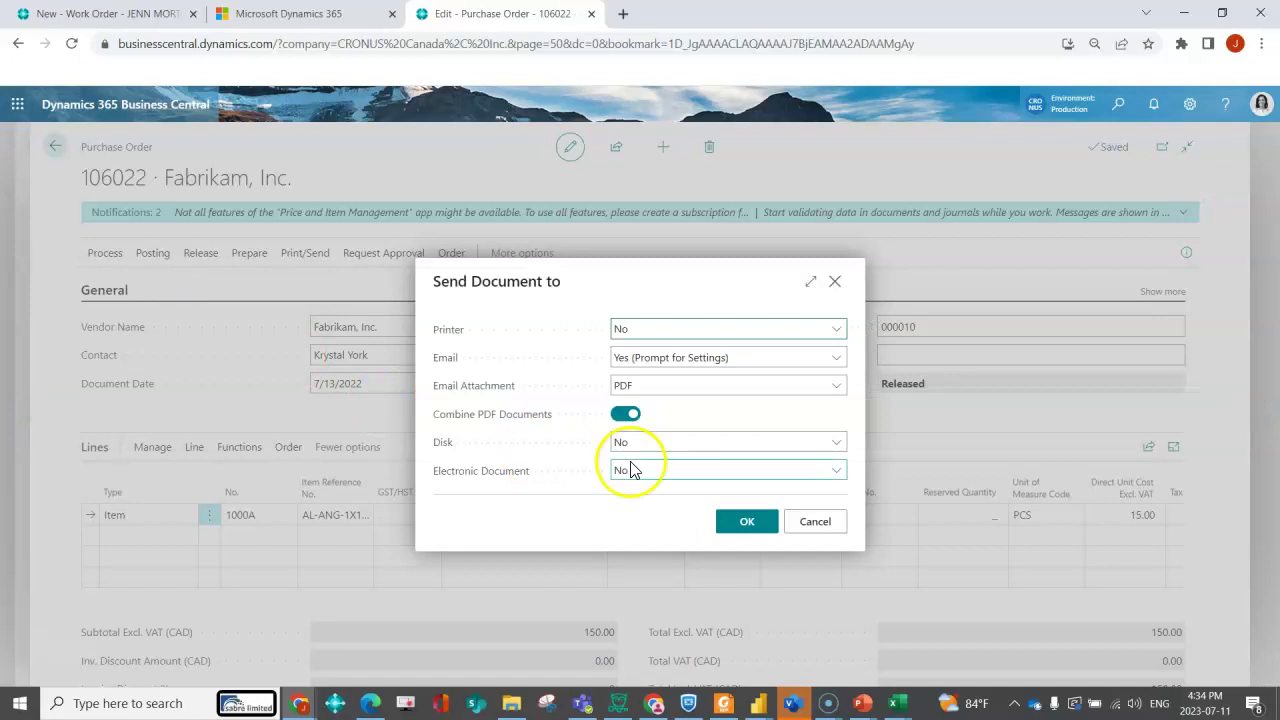
{"action": "left_click", "coordinate": [747, 521]}
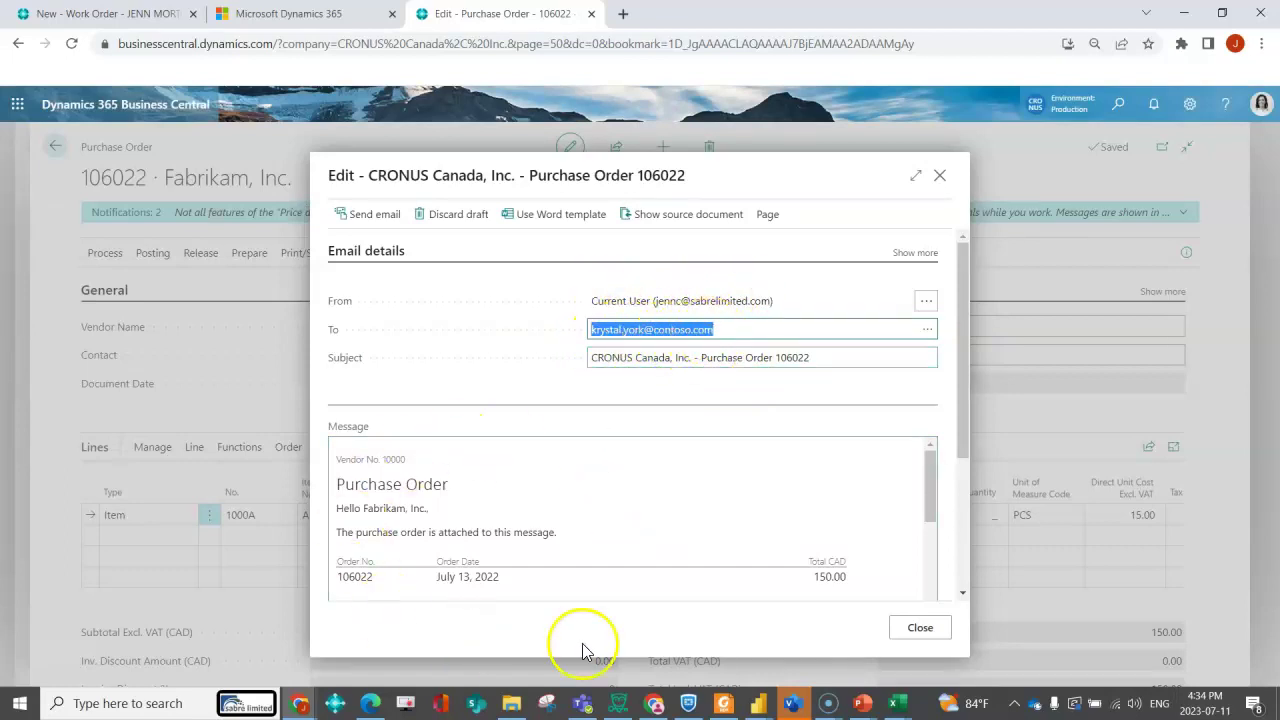
{"action": "scroll", "coordinate": [877, 506], "scroll_direction": "down", "scroll_amount": 5}
{"action": "scroll", "coordinate": [877, 506], "scroll_direction": "down", "scroll_amount": 3}
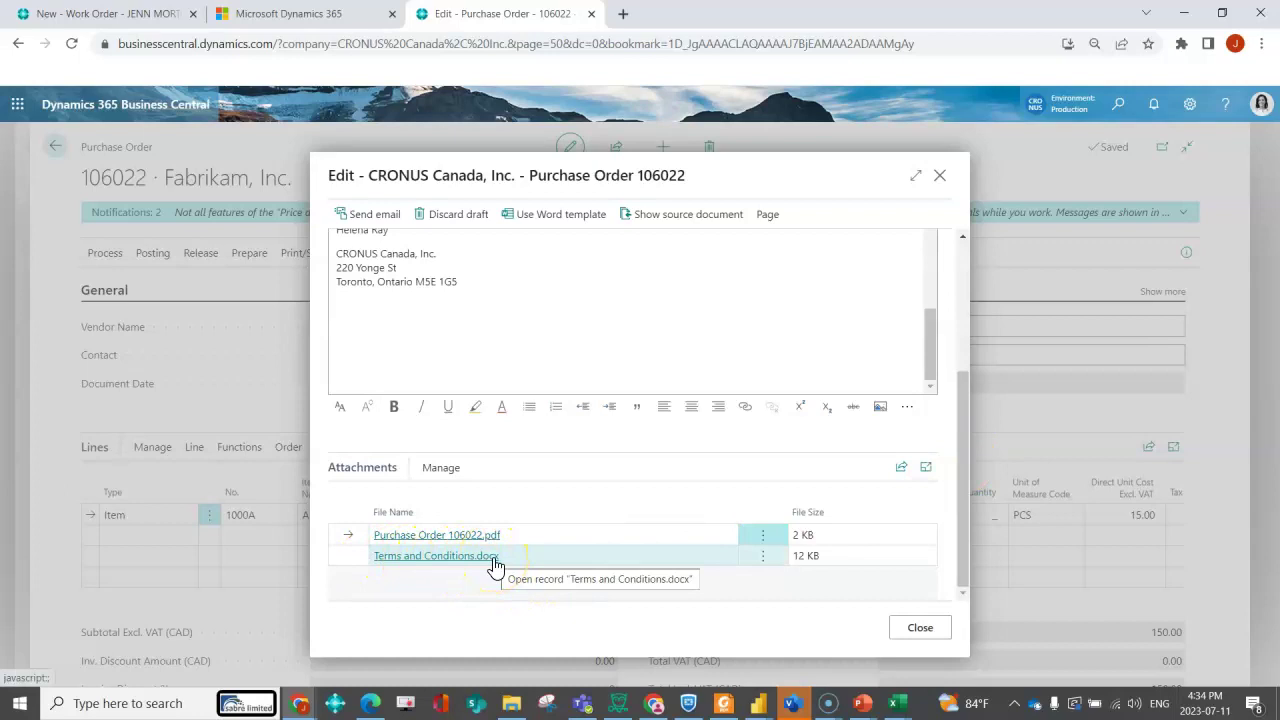
{"action": "scroll", "coordinate": [495, 565], "scroll_direction": "up", "scroll_amount": 8}
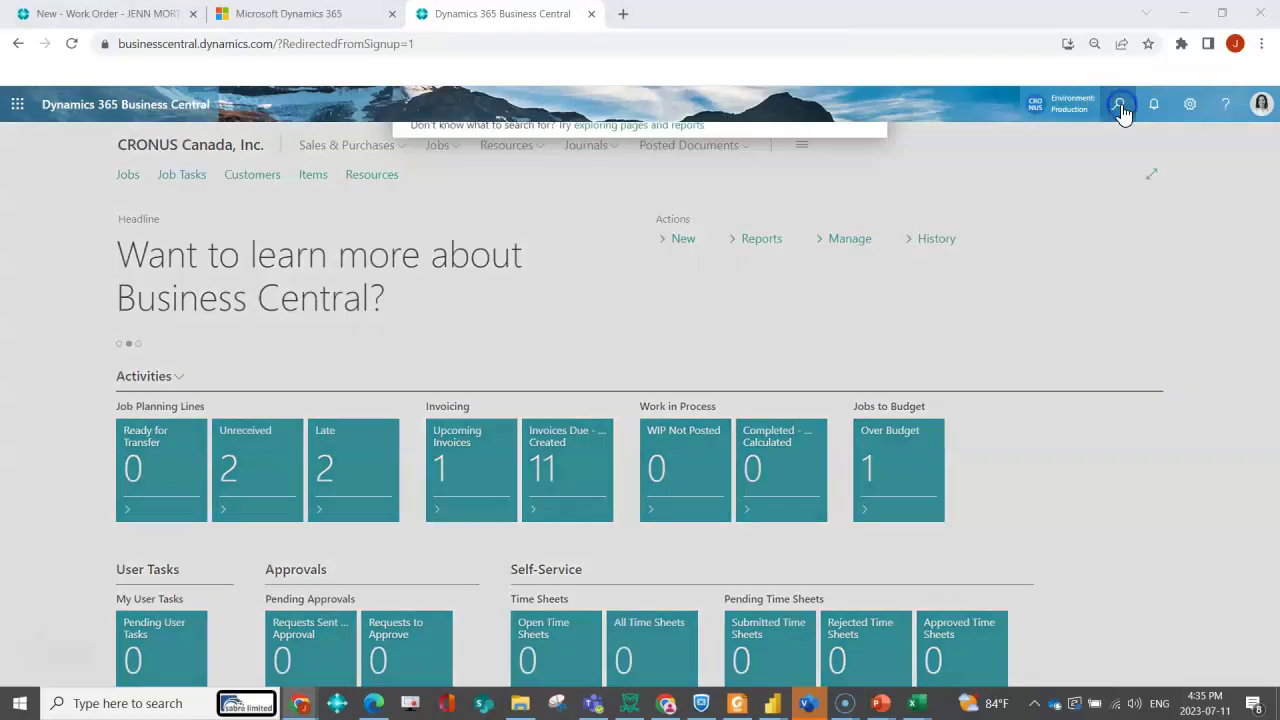
{"action": "left_click", "coordinate": [677, 175]}
{"action": "type", "text": "sent email"}
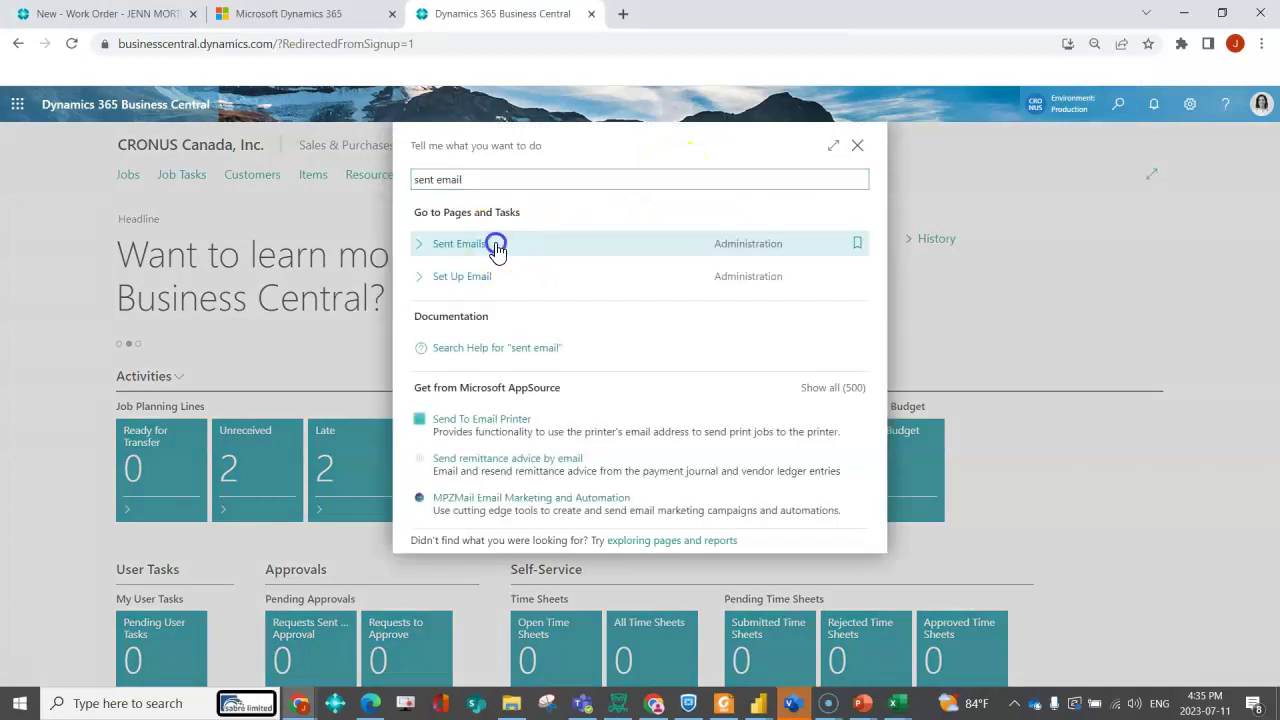
{"action": "left_click", "coordinate": [497, 243]}
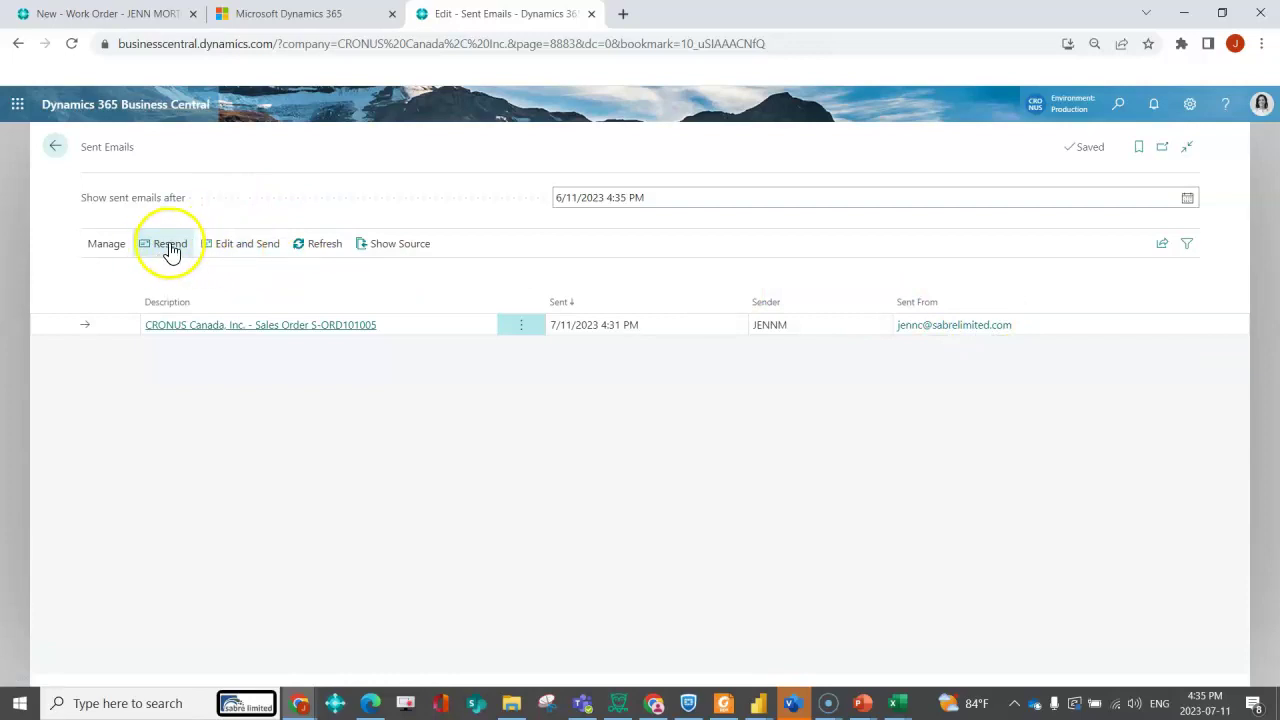
{"action": "left_click", "coordinate": [248, 250]}
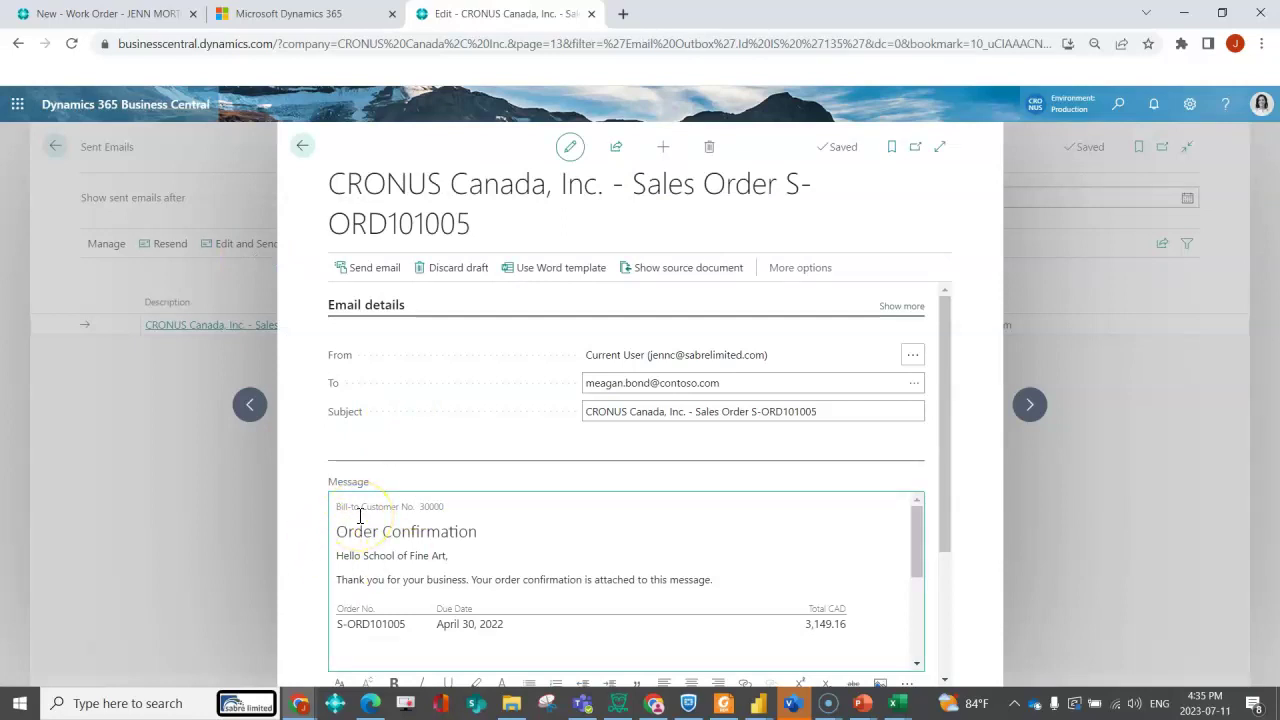
{"action": "left_click", "coordinate": [276, 376]}
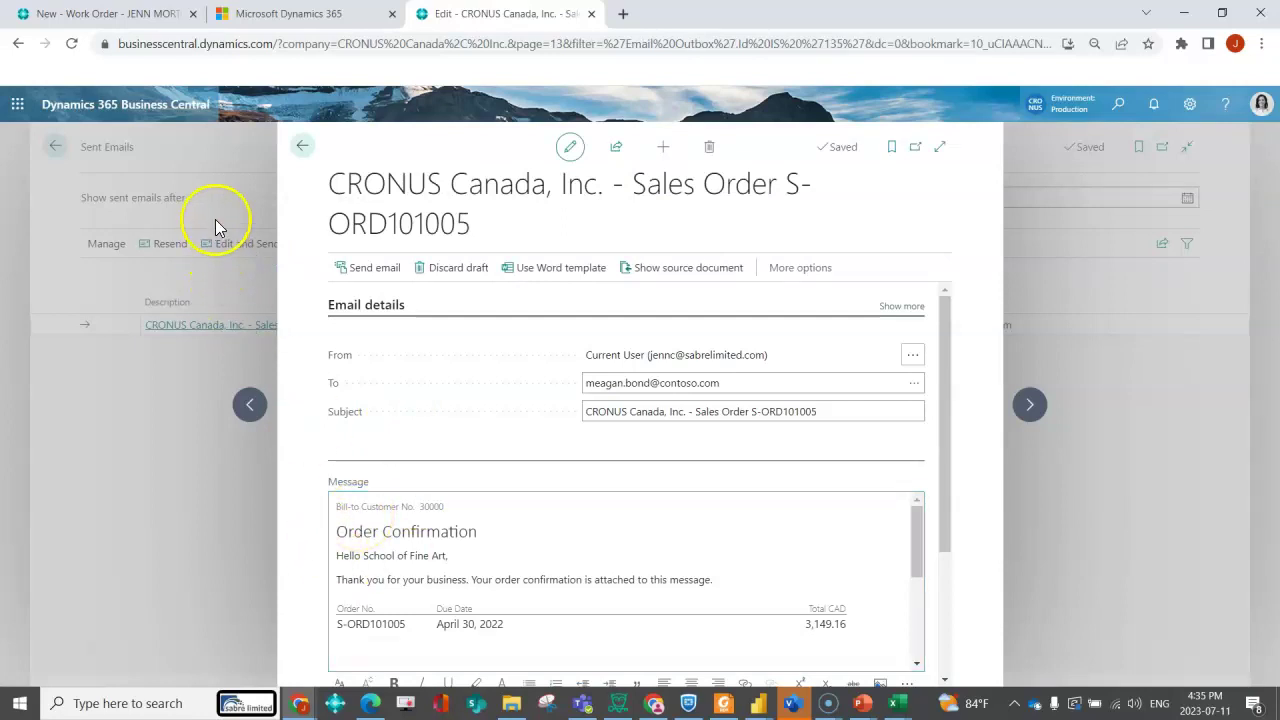
{"action": "left_click", "coordinate": [302, 146]}
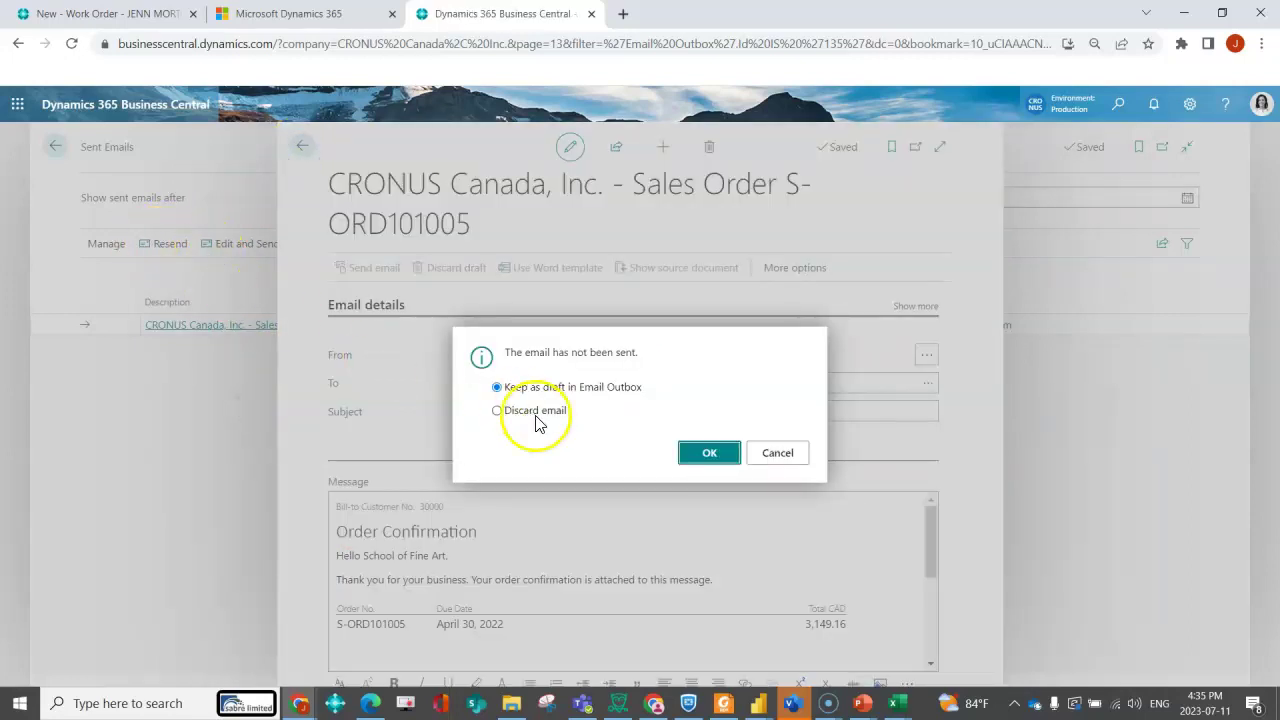
{"action": "left_click", "coordinate": [535, 422]}
{"action": "left_click", "coordinate": [706, 455]}
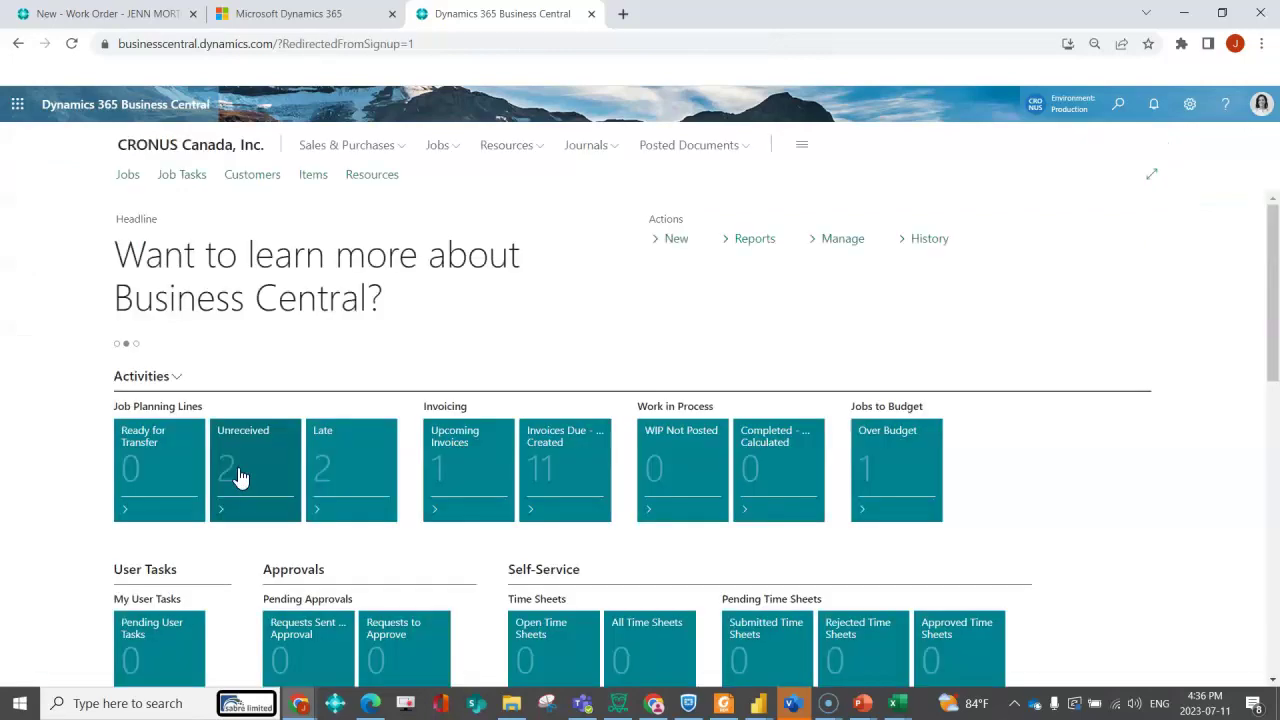
{"action": "left_click", "coordinate": [1119, 105]}
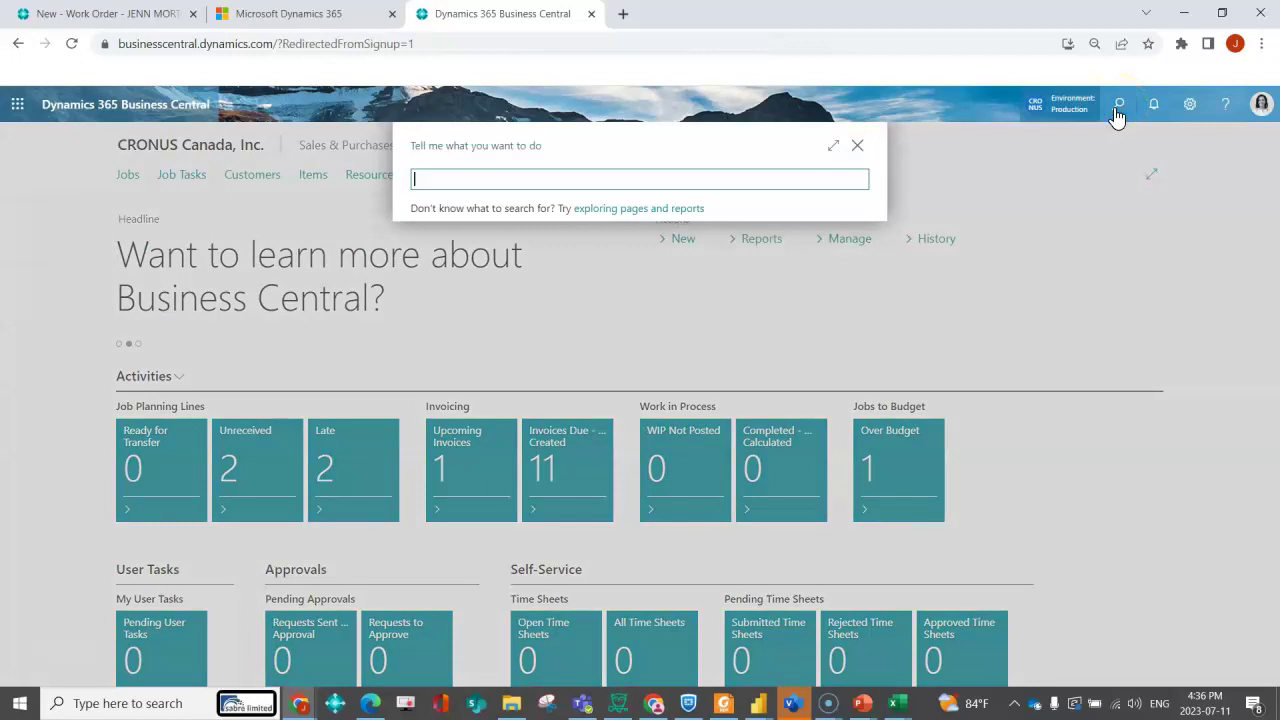
{"action": "type", "text": "email c"}
{"action": "type", "text": "ut"}
{"action": "left_click", "coordinate": [445, 250]}
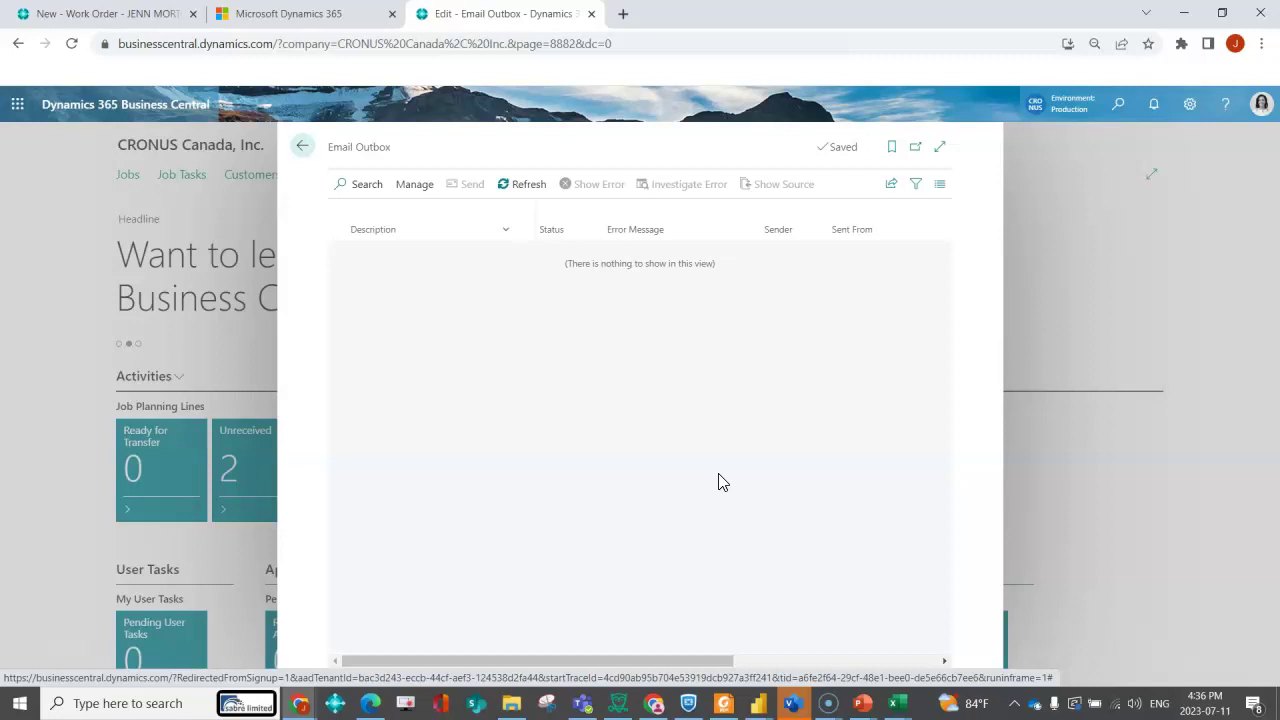
{"action": "left_click", "coordinate": [718, 476]}
{"action": "key", "text": "Escape"}
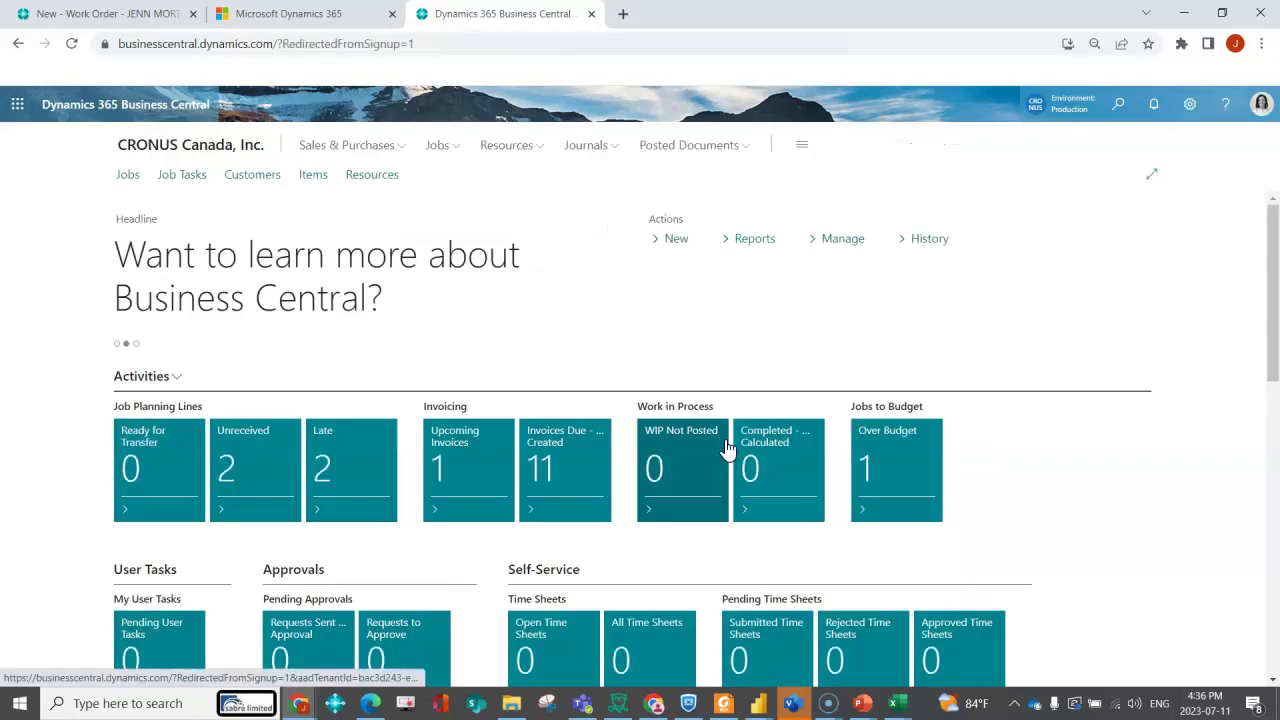